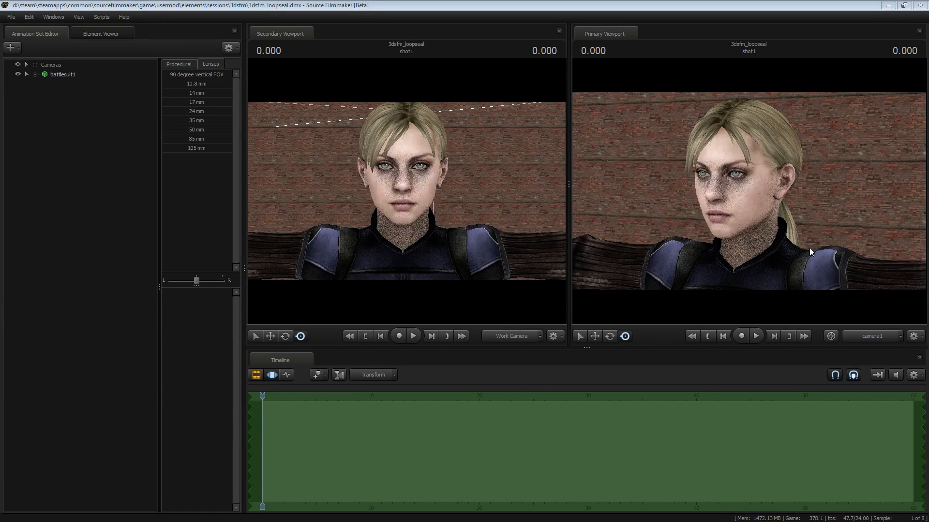
- Select rig_head and rig_neck in battlesuit1's RigBody group and show their curves in the Graph Editor
left_click_drag(483, 208, 407, 193)
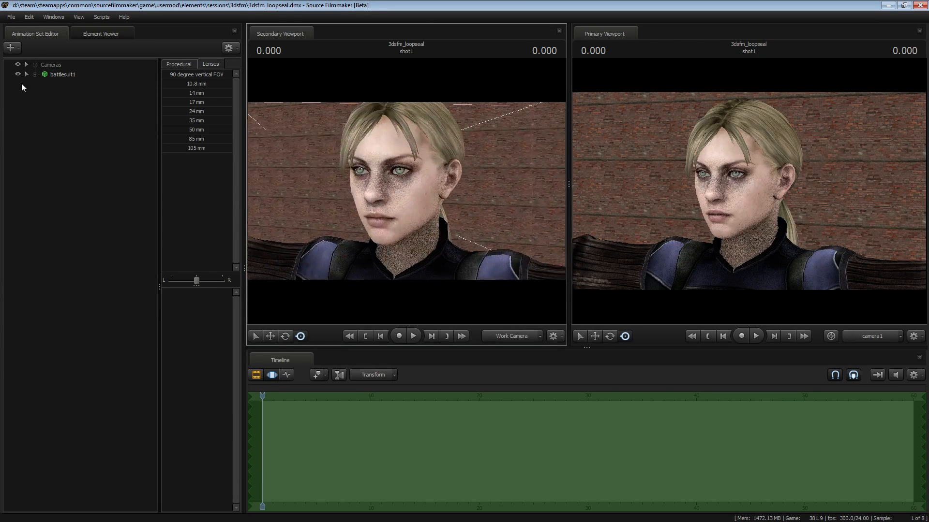
left_click(35, 74)
left_click(45, 93)
left_click(82, 160)
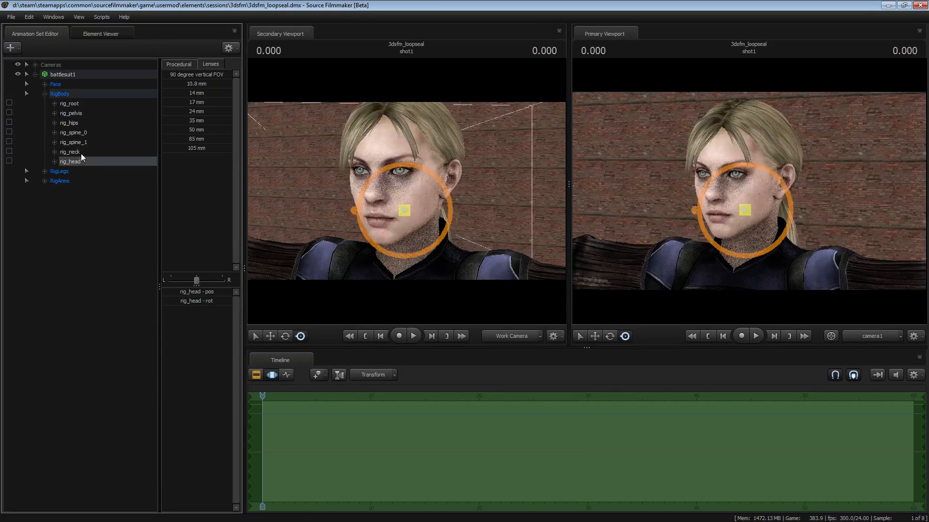
left_click(73, 152, "ctrl")
left_click(287, 375)
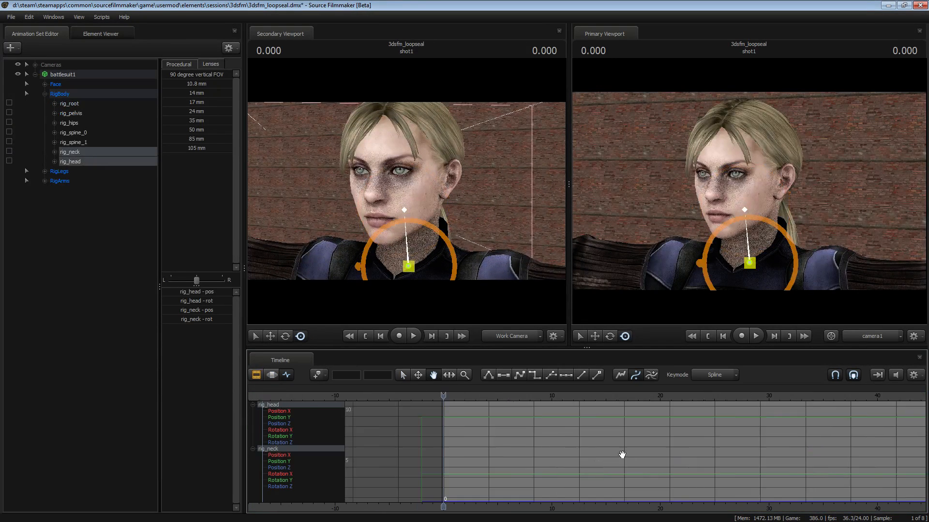
scroll(465, 445, "up", 4)
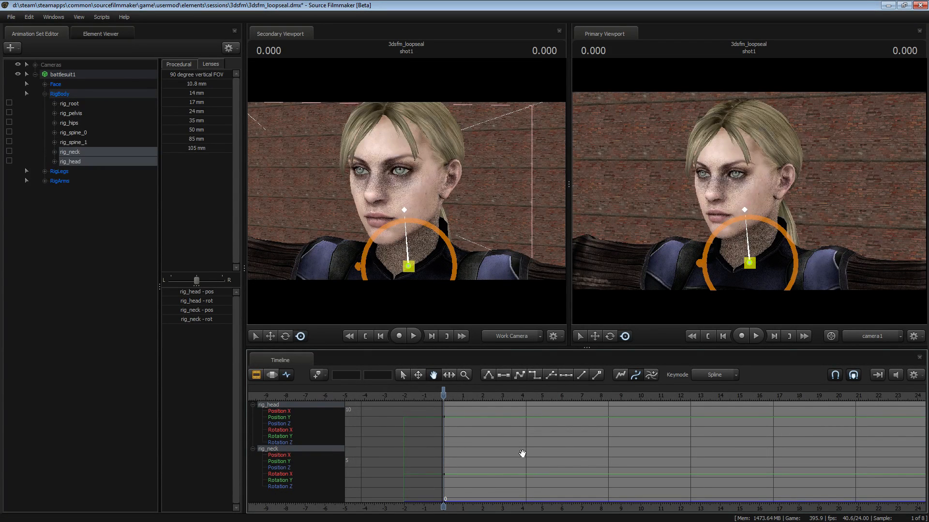
- At frame 6, set the rotation mode to Local and rotate the head and neck toward the character's left
key("space")
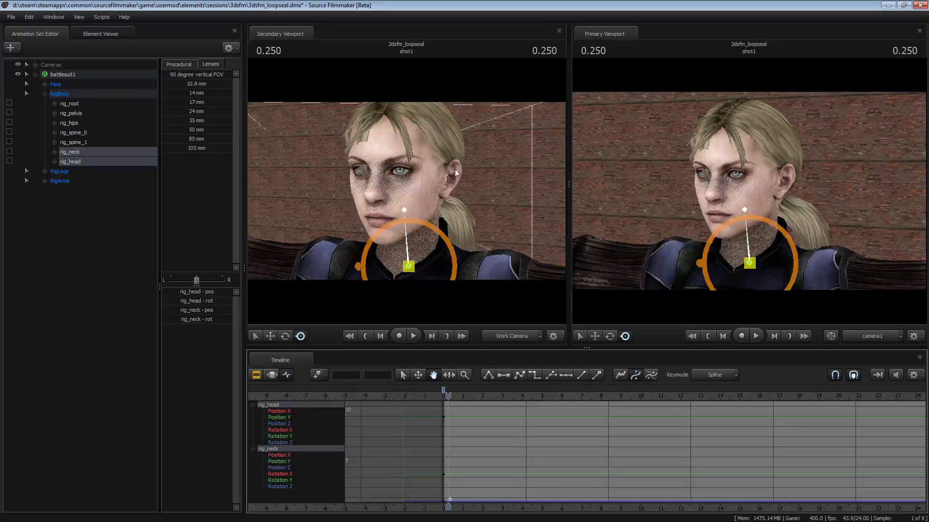
right_click_drag(455, 156, 408, 195)
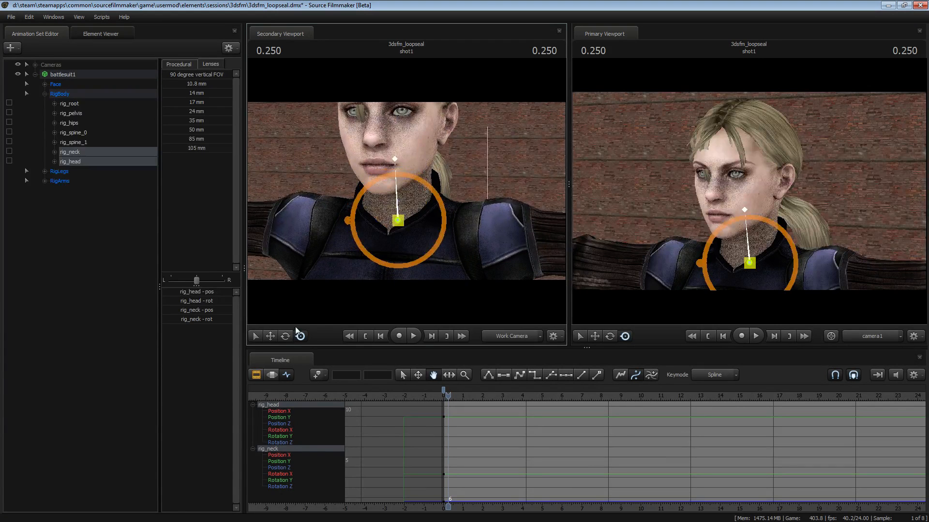
left_click(285, 336)
right_click(407, 205)
mouse_move(444, 225)
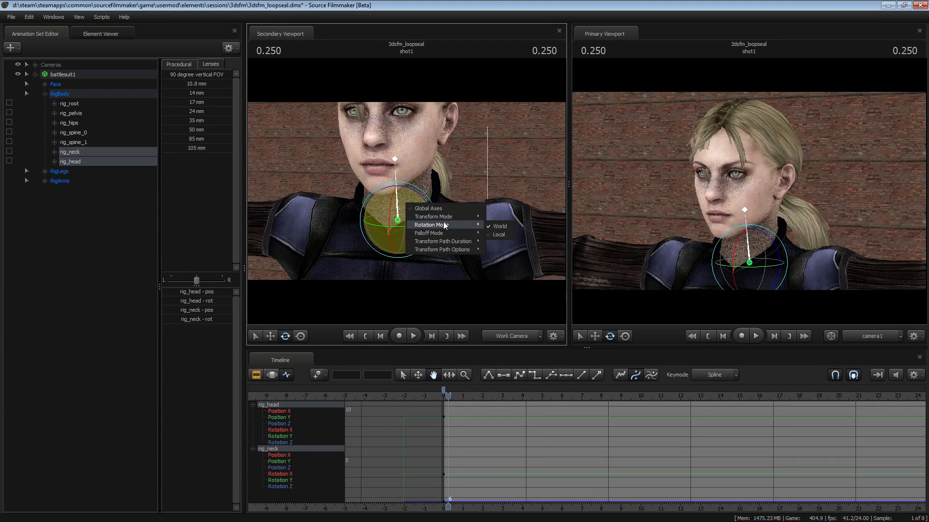
left_click(498, 235)
right_click_drag(498, 234, 400, 228)
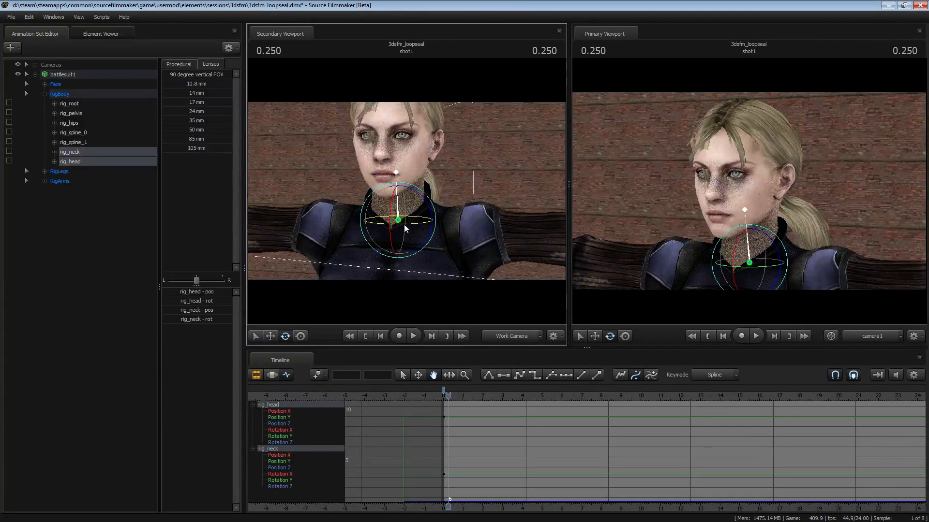
left_click_drag(405, 225, 412, 225)
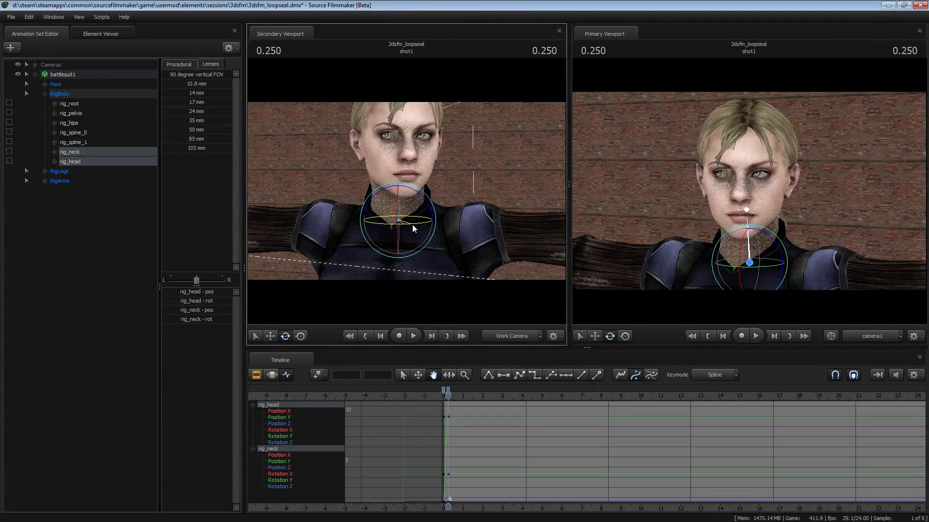
- At frame 12, rotate the head and neck toward the character's right
key("Right")
key("Right")
key("Right")
key("Right")
key("Right")
key("Right")
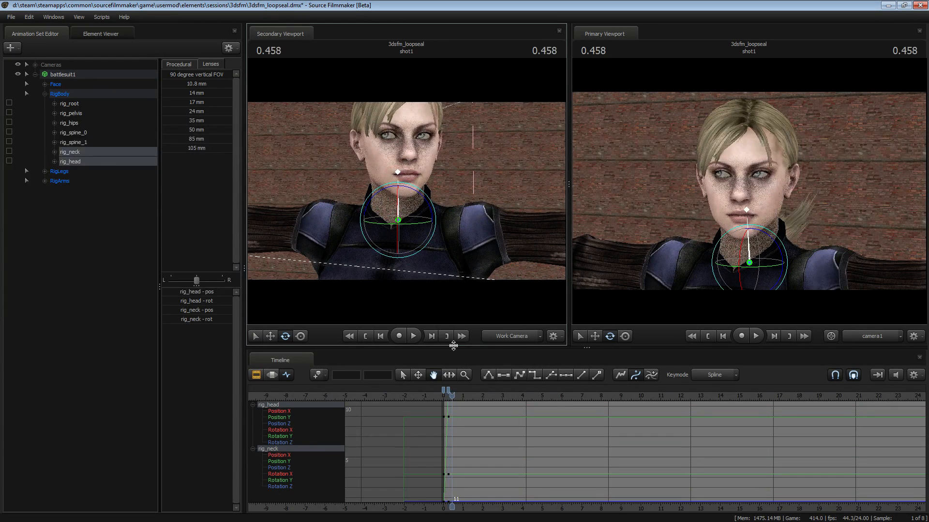
left_click_drag(414, 225, 394, 224)
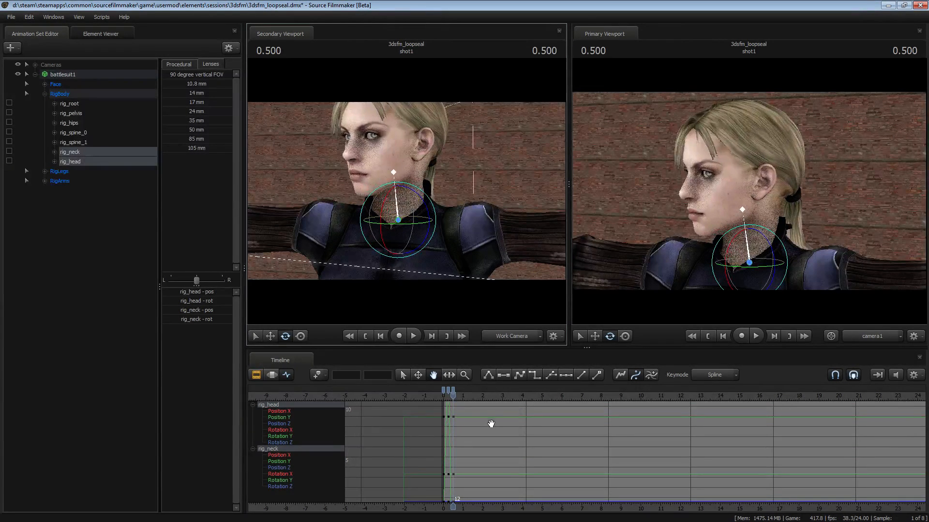
- Copy the starting pose key at frame 0 and paste it at frame 18
key("Right")
key("Right")
key("Right")
key("Right")
key("Right")
key("Right")
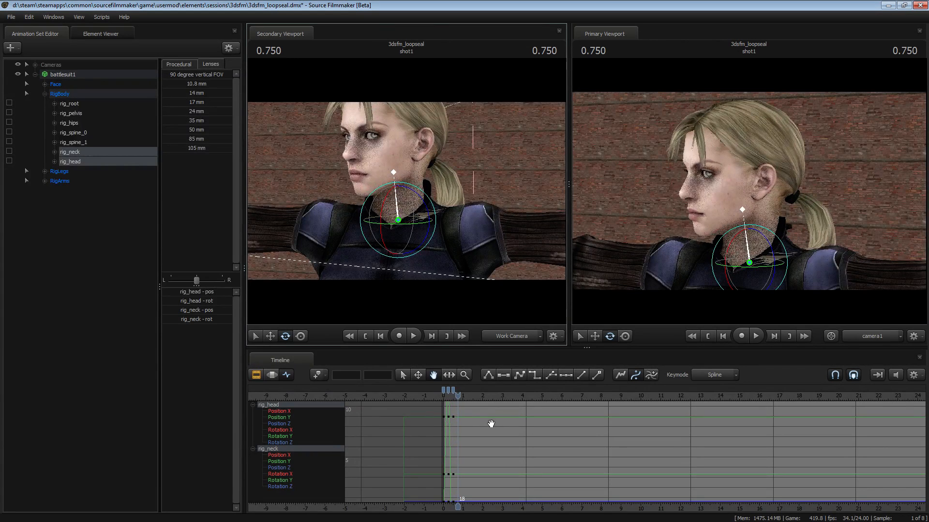
scroll(491, 424, "up", 5)
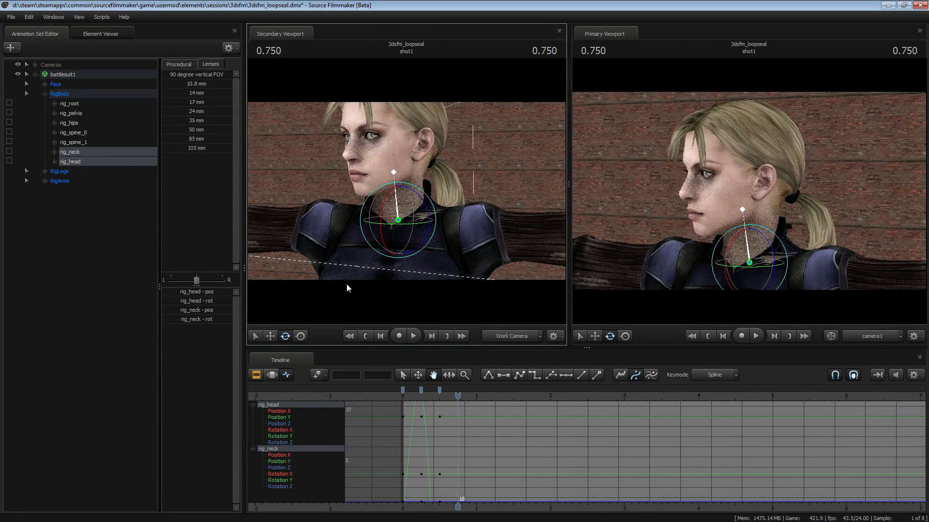
left_click(403, 392)
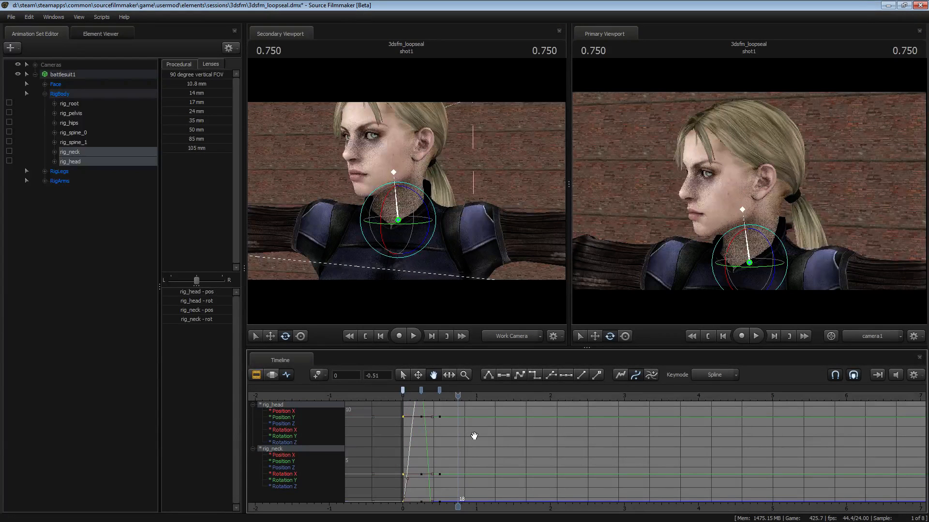
key("ctrl+v")
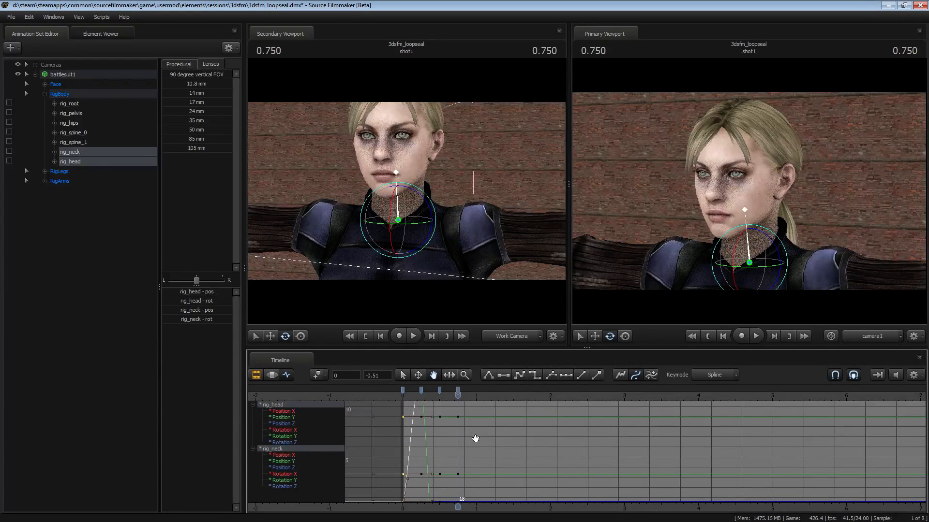
- Copy the frame 0 key again and paste it over the key at frame 18
right_click(402, 392)
left_click(424, 431)
left_click(457, 390)
right_click(458, 389)
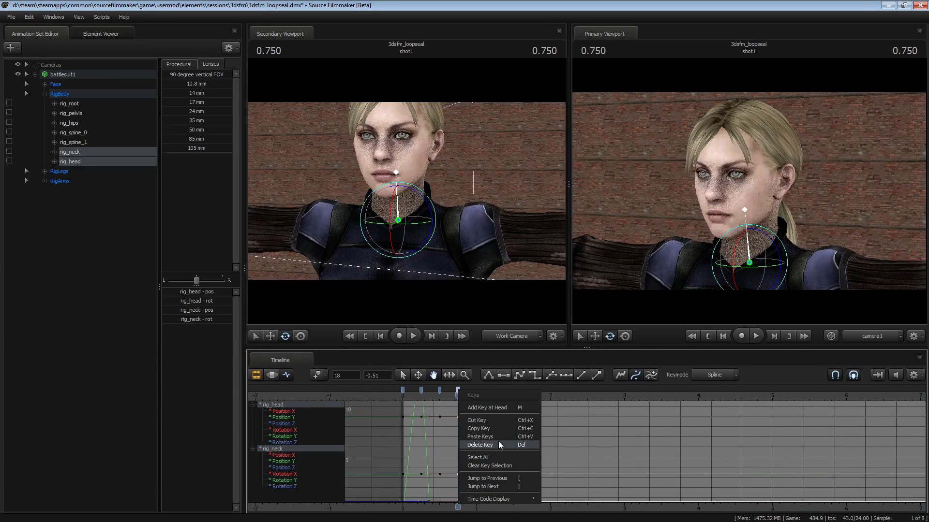
left_click(495, 439)
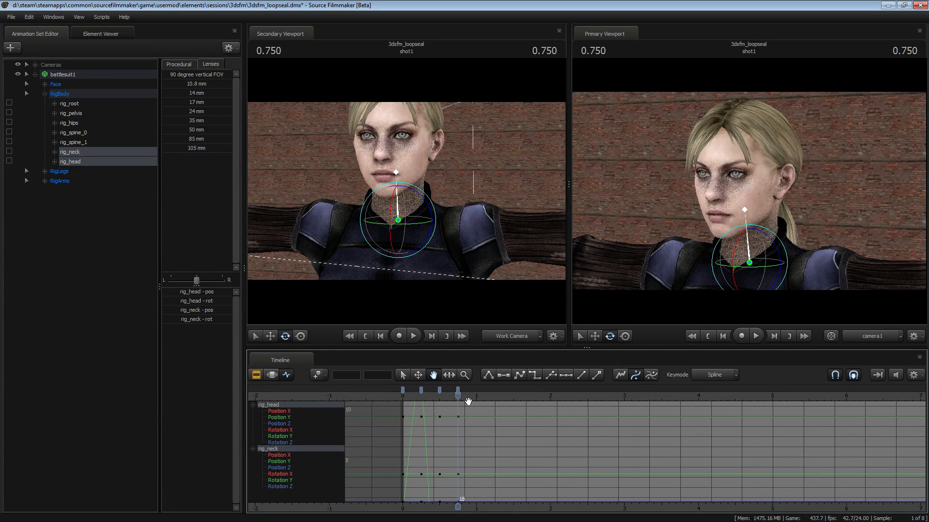
- Play the head-turn animation from the start several times to check its motion, and return to the key at frame 18
key("space")
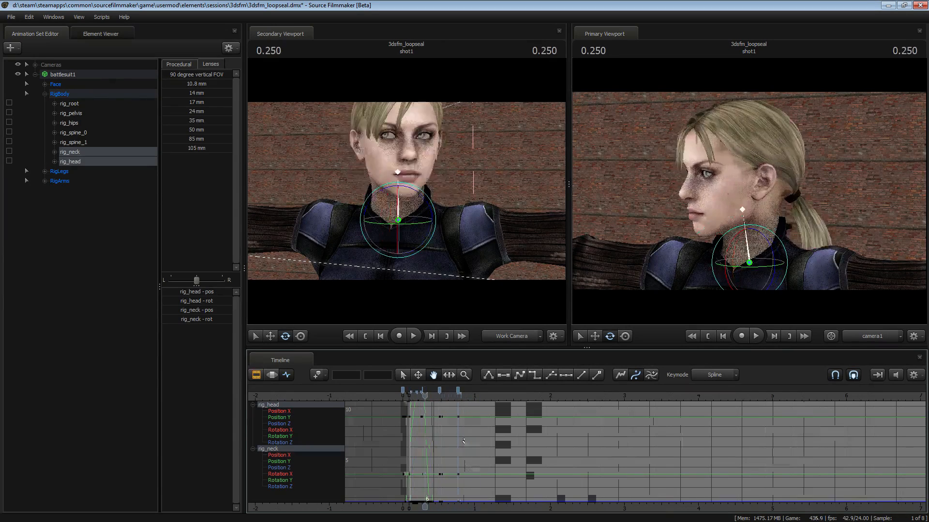
key("space")
key("space")
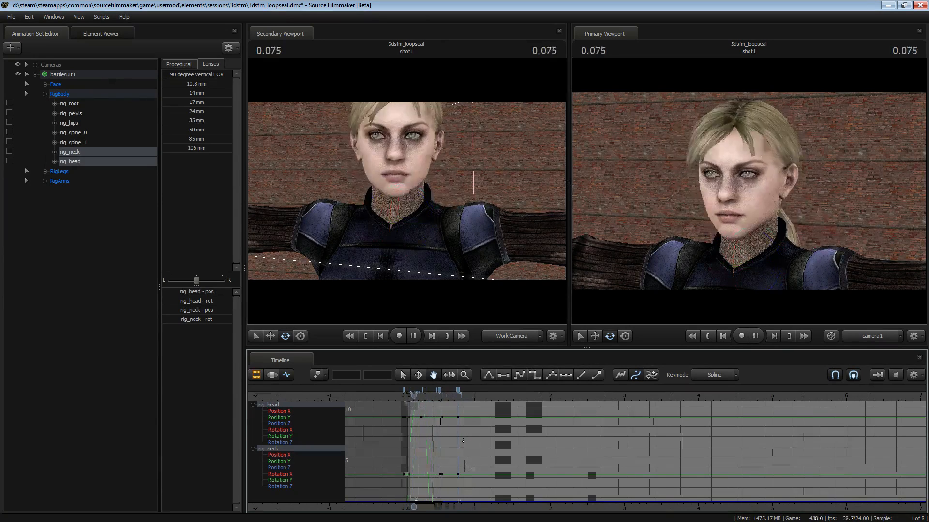
key("space")
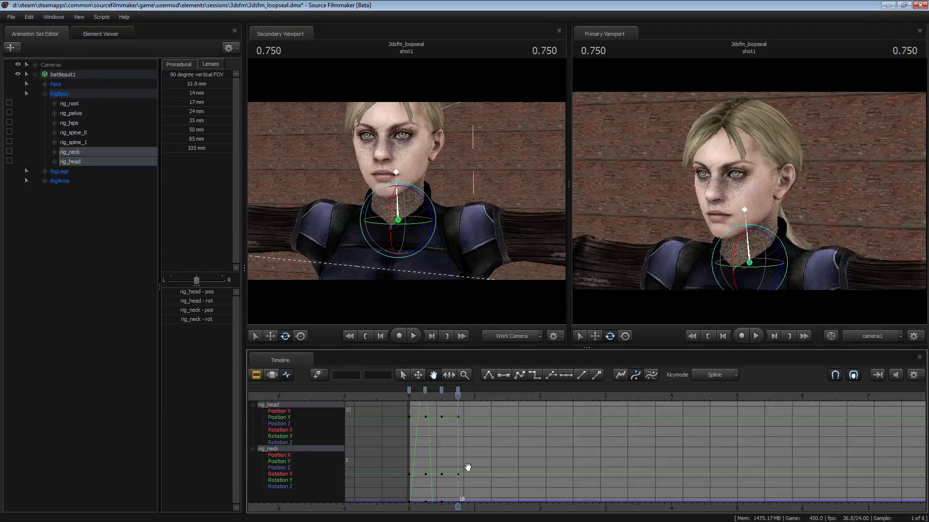
key("space")
key("space")
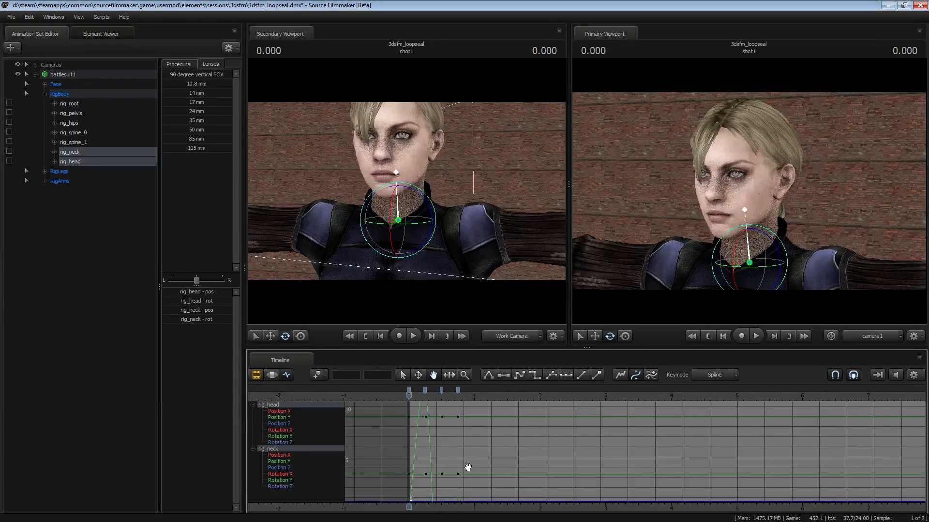
key("space")
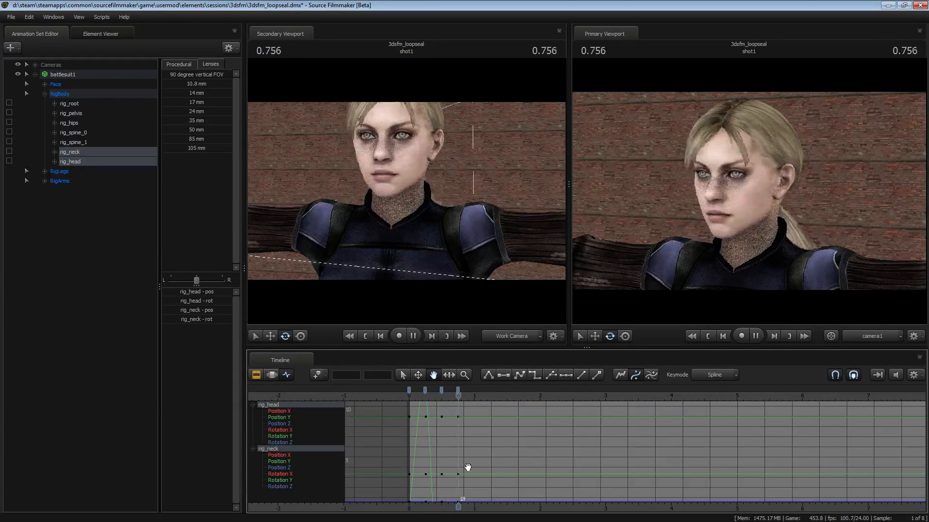
key("space")
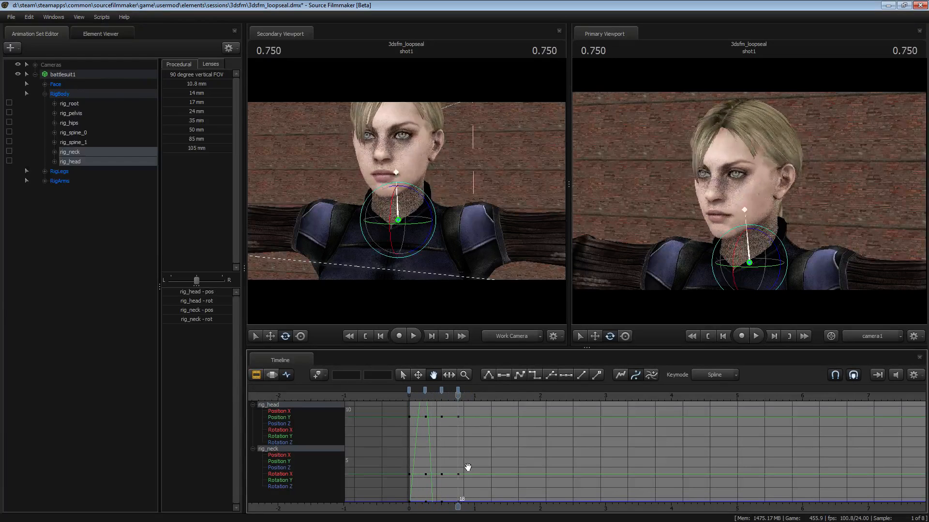
key("Home")
key("space")
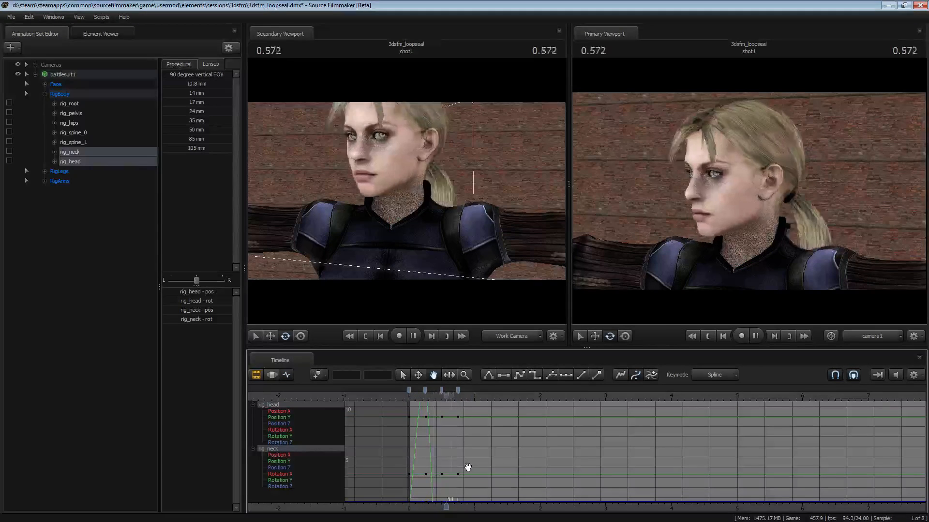
key("space")
key("Home")
key("space")
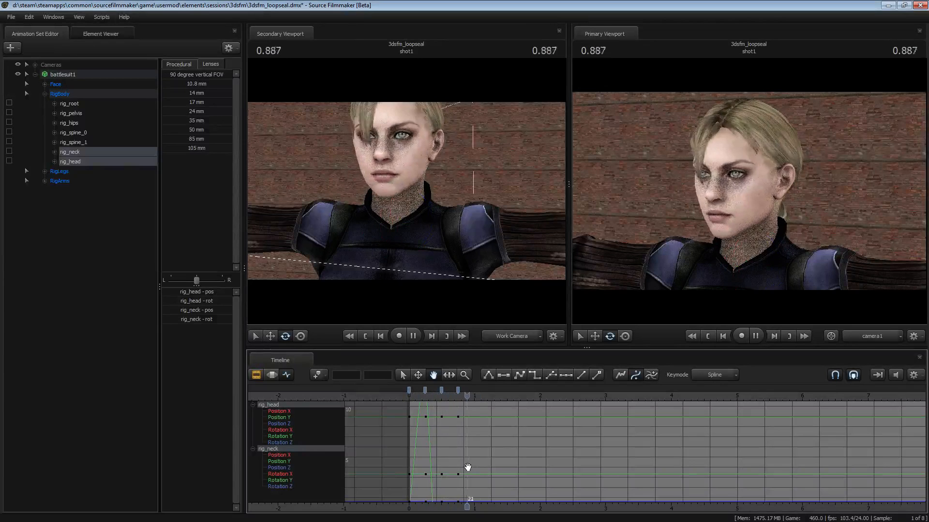
key("space")
key("Up")
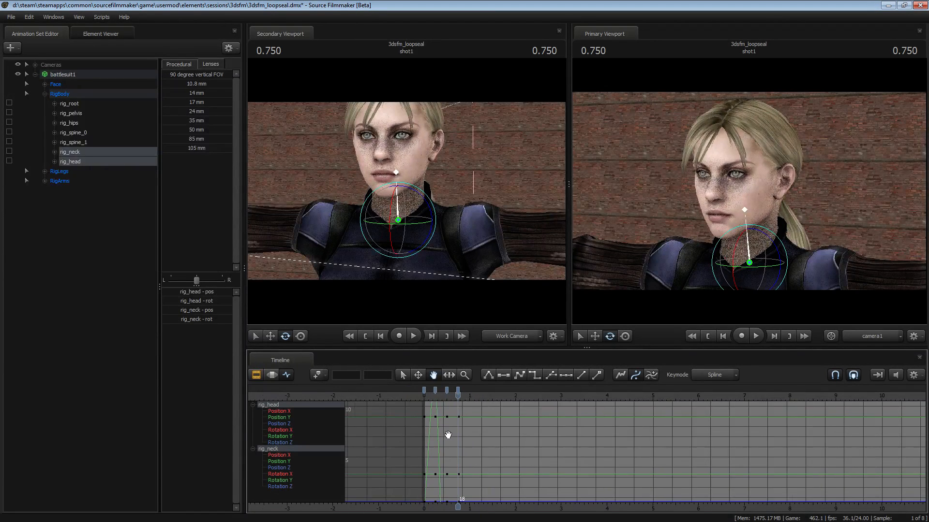
- Copy all four keys from frame 0 to frame 18 and paste them starting at the frame 18 key
left_click_drag(409, 391, 458, 390)
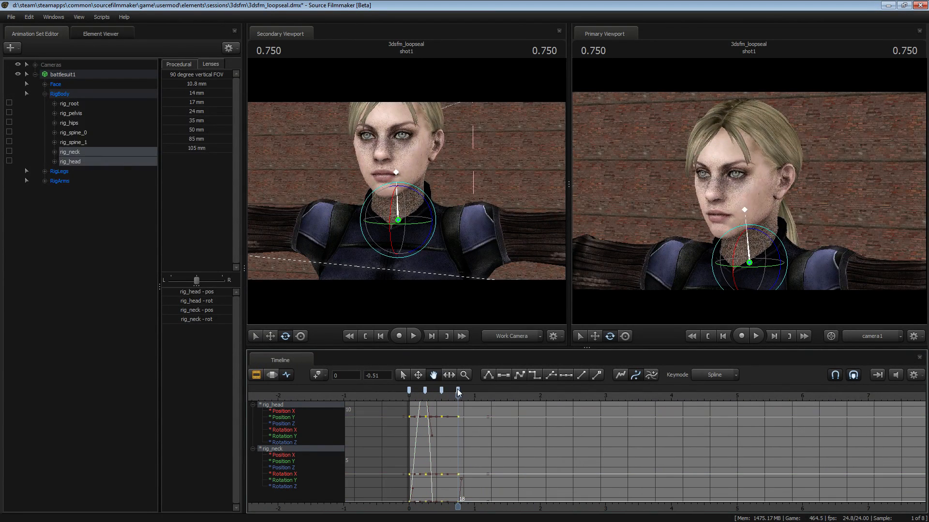
left_click(519, 375)
key("space")
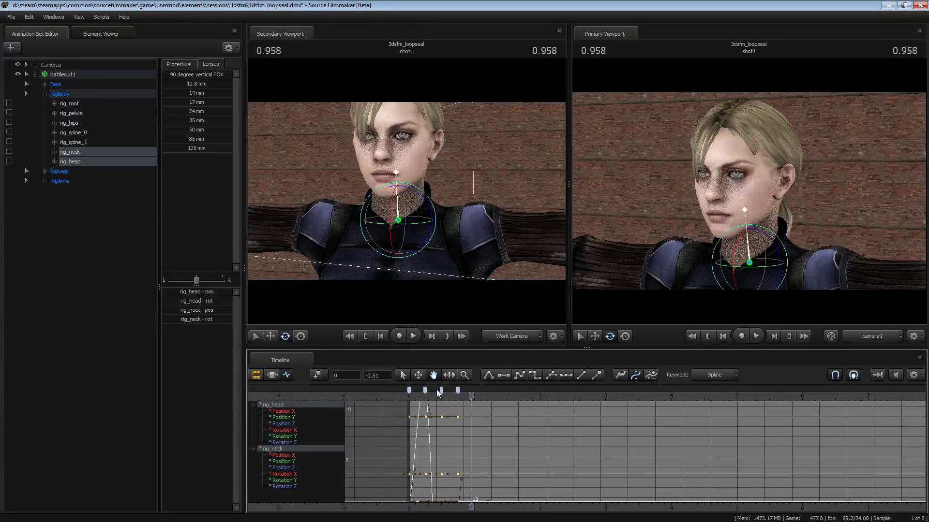
key("space")
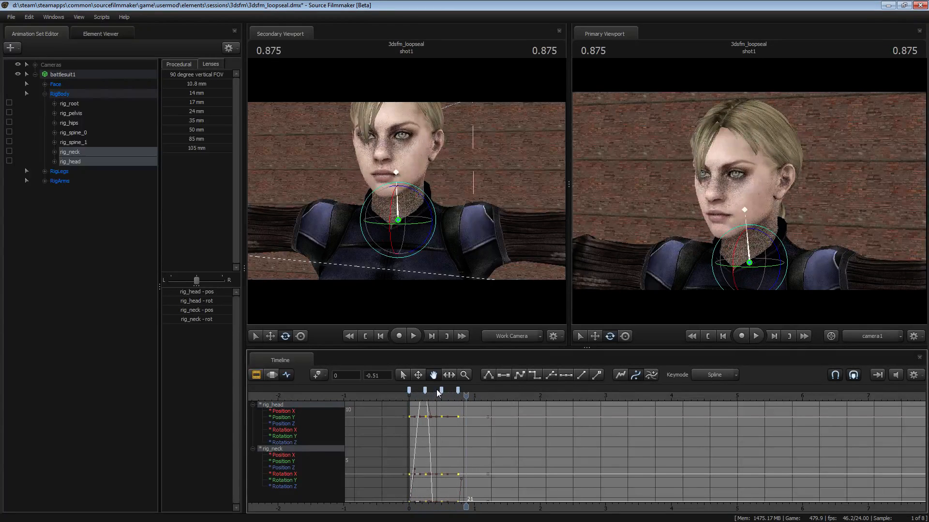
key("space")
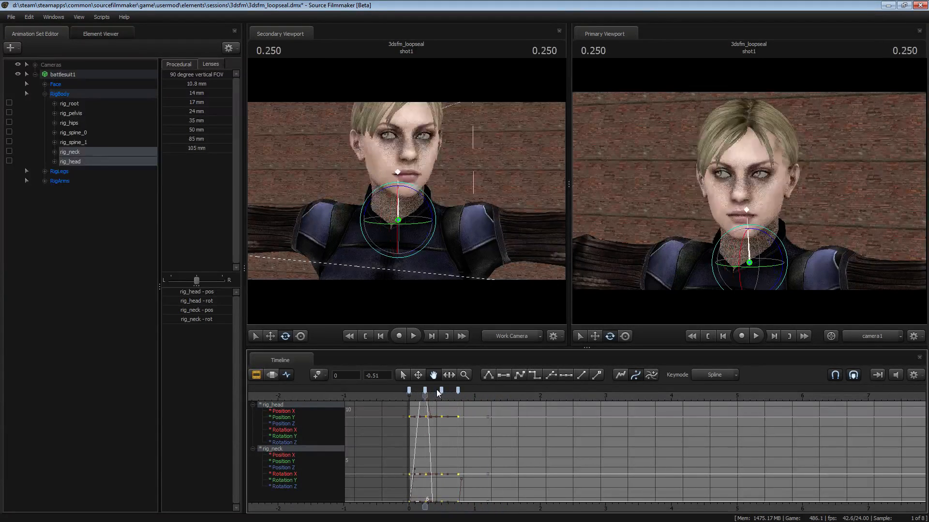
key("space")
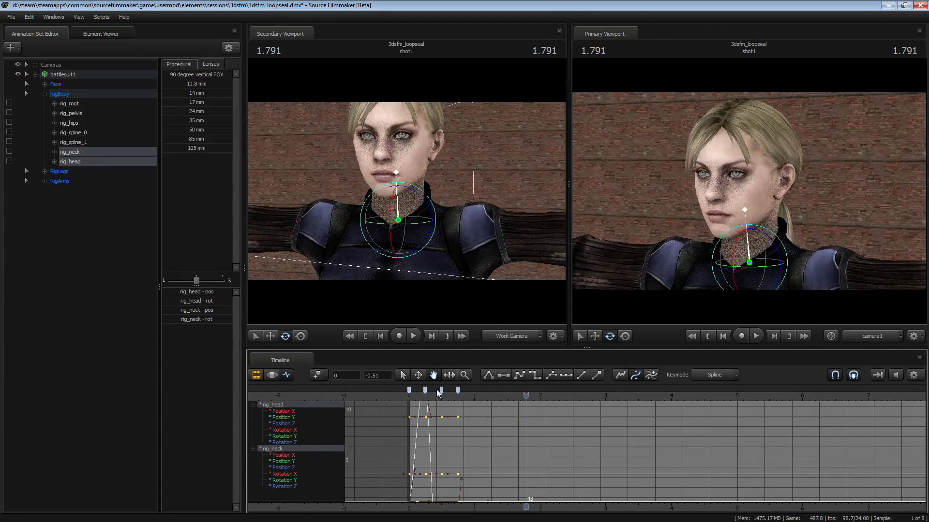
left_click(458, 393)
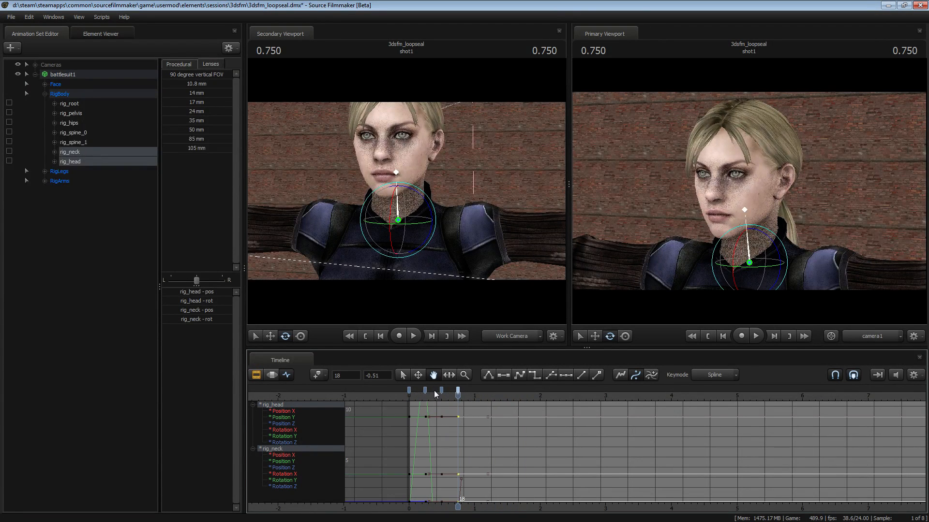
key("ctrl+v")
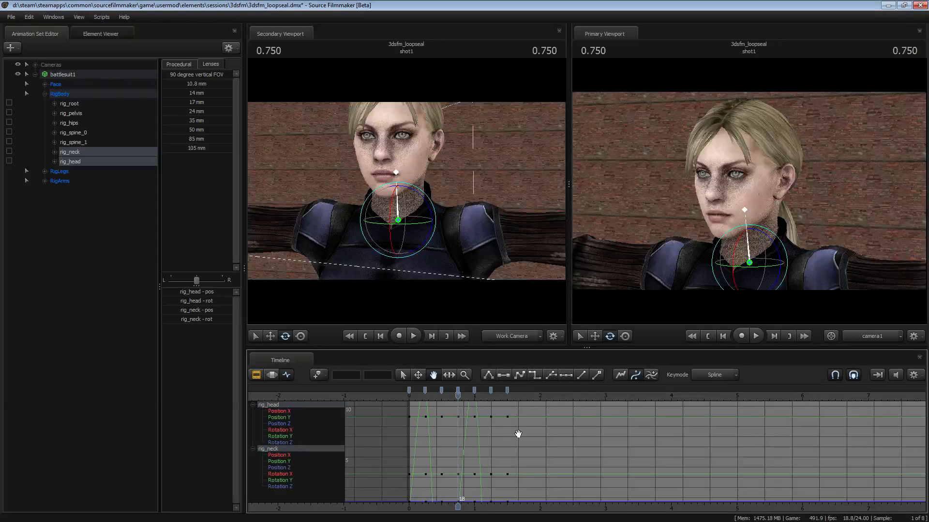
- Paste the copied keys once more at the end of the first repeat and go to the last key at frame 54
key("Down")
key("Down")
key("Down")
key("ctrl+v")
key("Down")
key("Down")
key("Down")
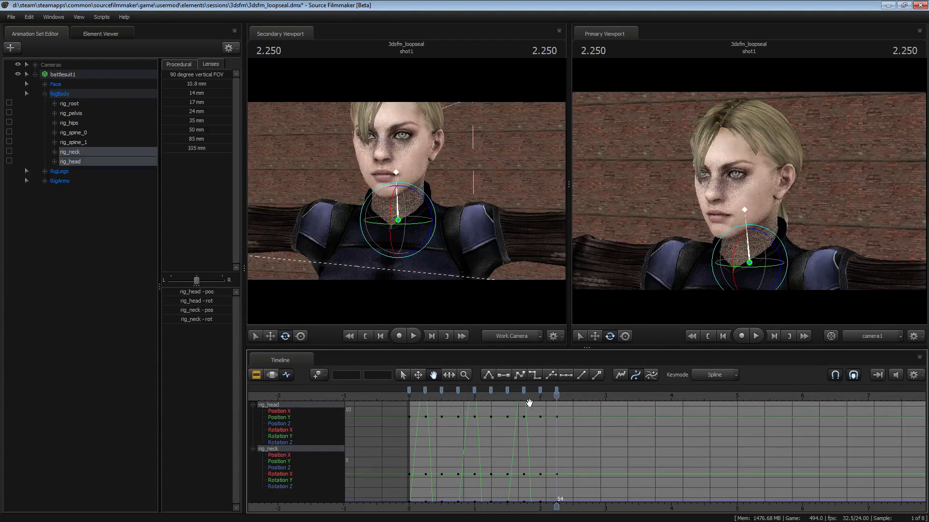
- Select all keys from frame 0 to frame 54 and play the repeated head-turn animation to check it
left_click(557, 390)
left_click(409, 390, "shift")
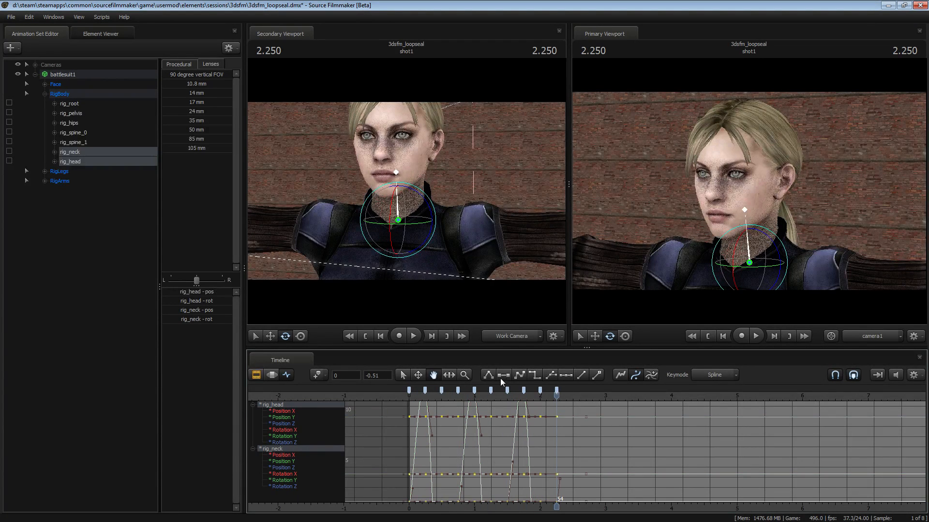
key("space")
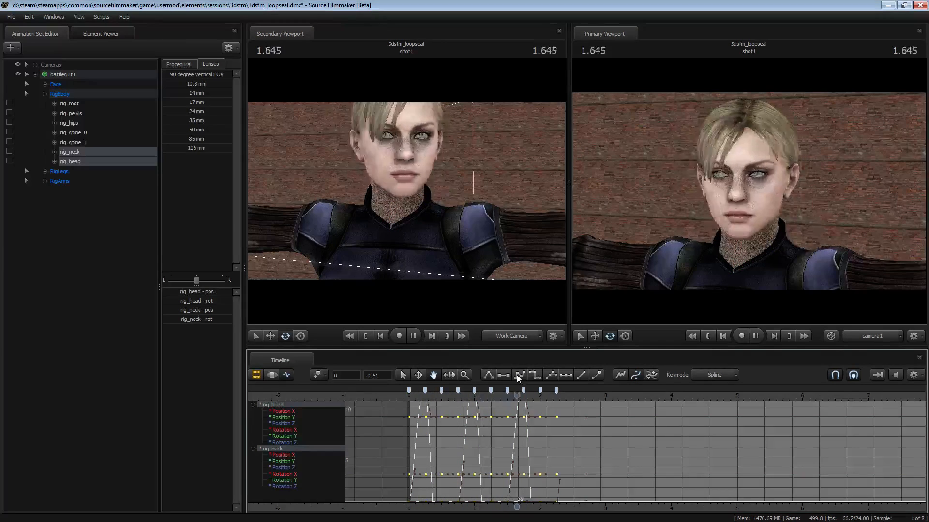
key("space")
key("space")
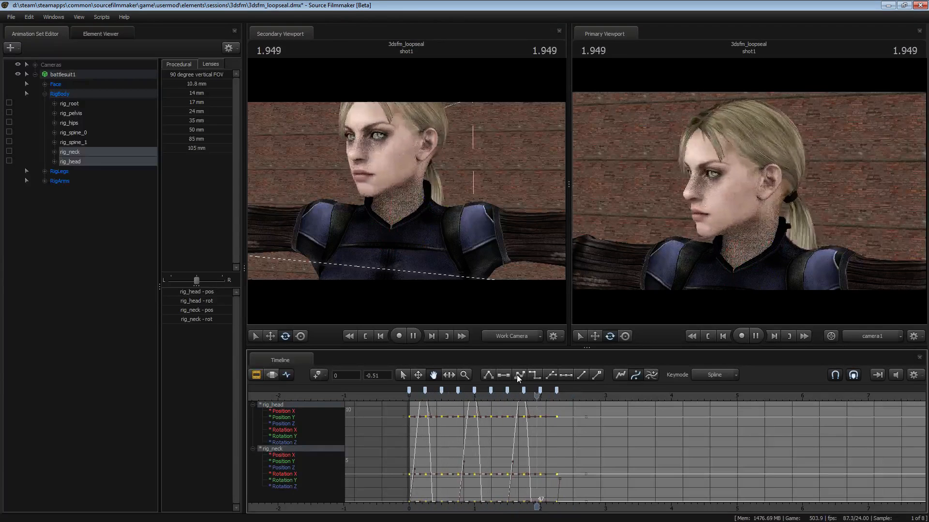
key("space")
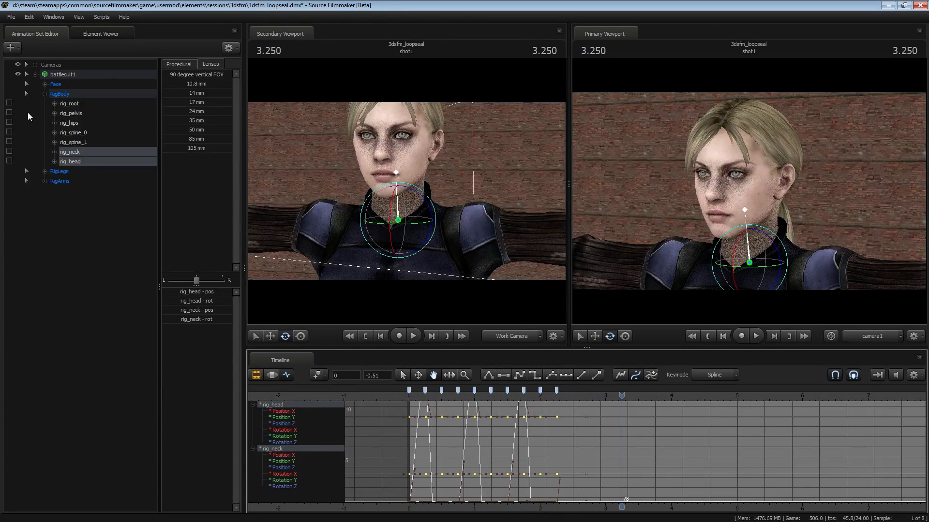
- Return the playhead to the start of the shot and save the session
key("Up")
key("Up")
key("Up")
key("Up")
key("Up")
key("Up")
key("Up")
key("Up")
key("Up")
key("Up")
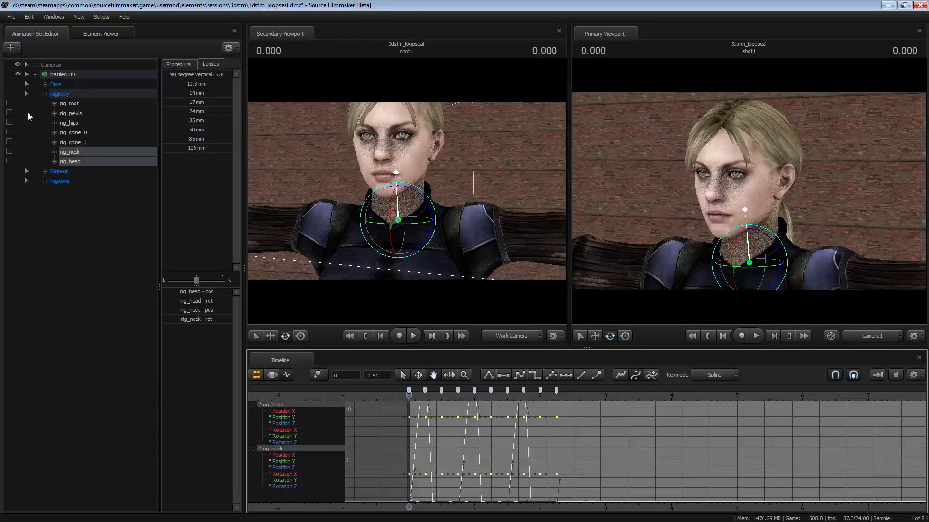
left_click(10, 17)
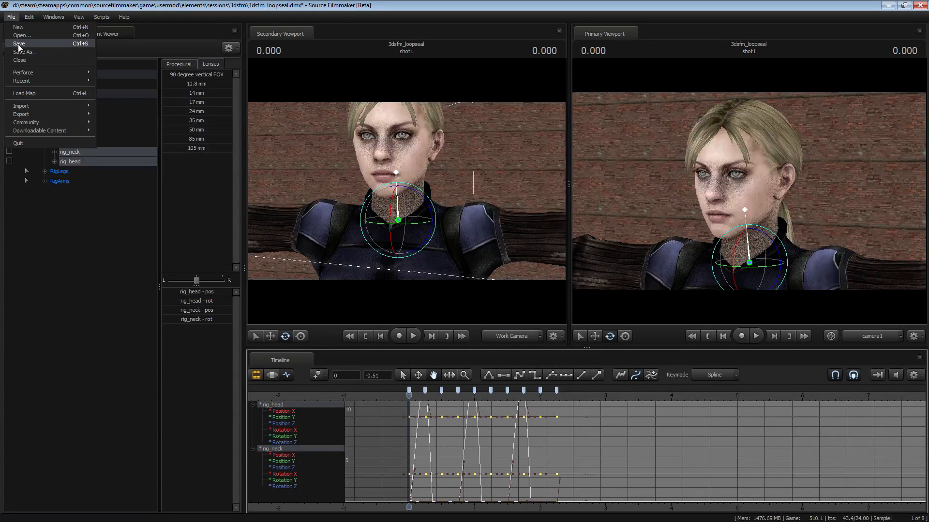
left_click(19, 44)
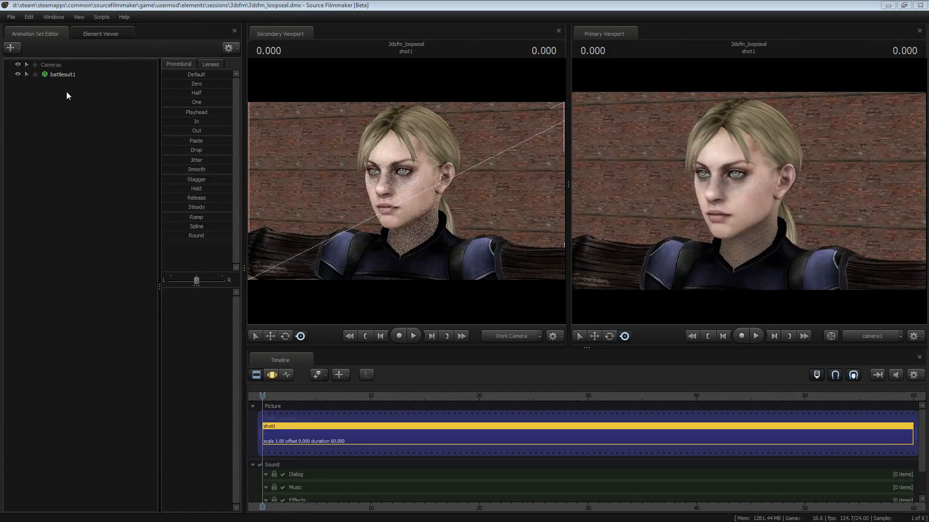
- Bake the procedural bones of the battlesuit1 animation set and play the shot to check the motion
right_click(57, 74)
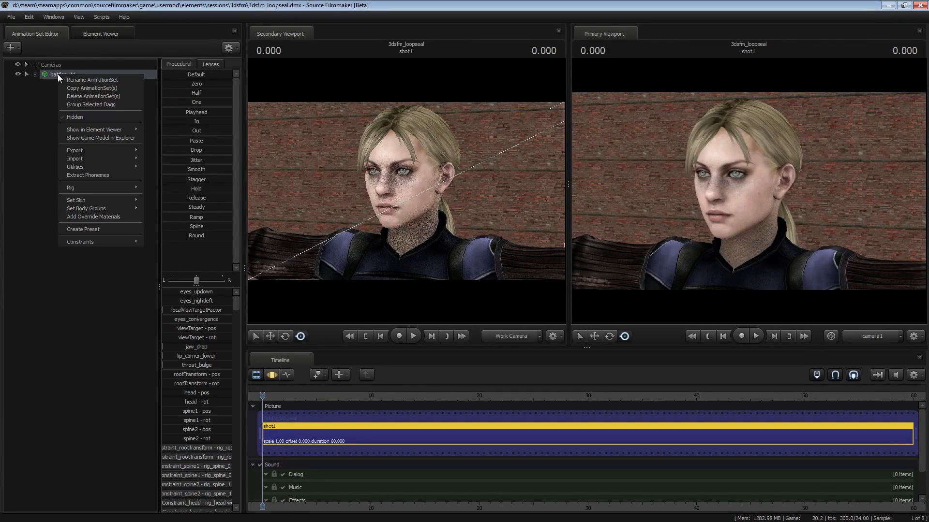
mouse_move(79, 165)
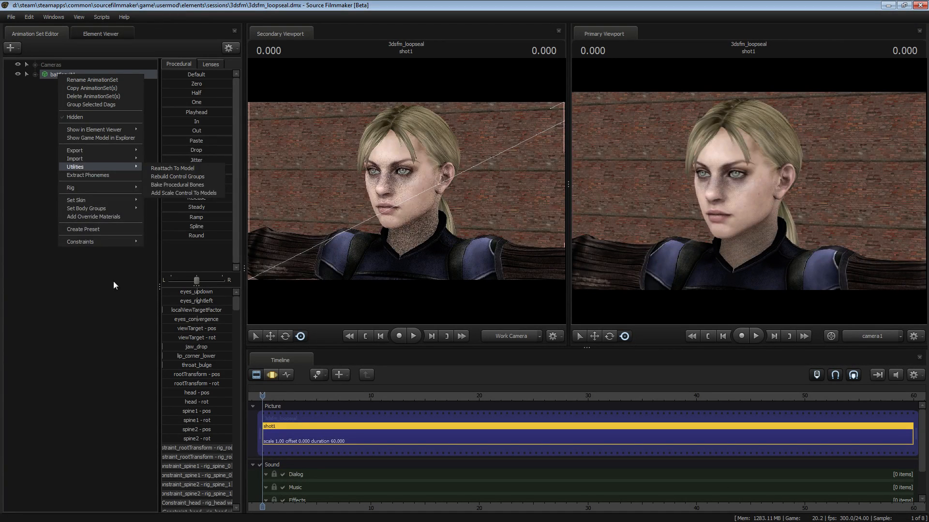
left_click(66, 279)
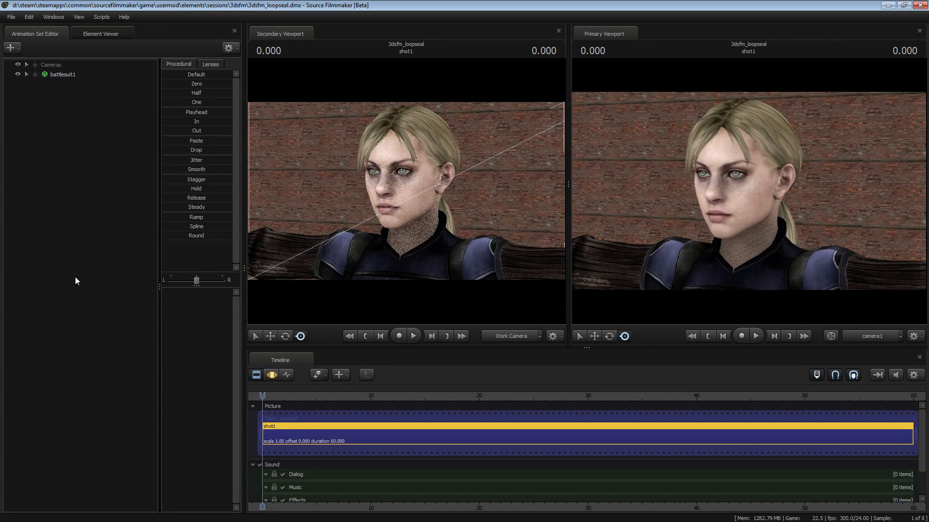
right_click(53, 77)
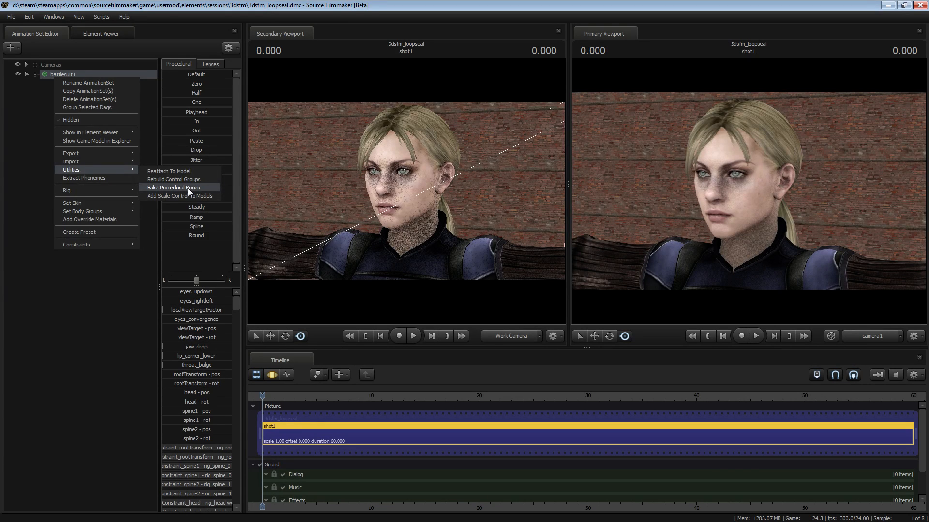
left_click(189, 189)
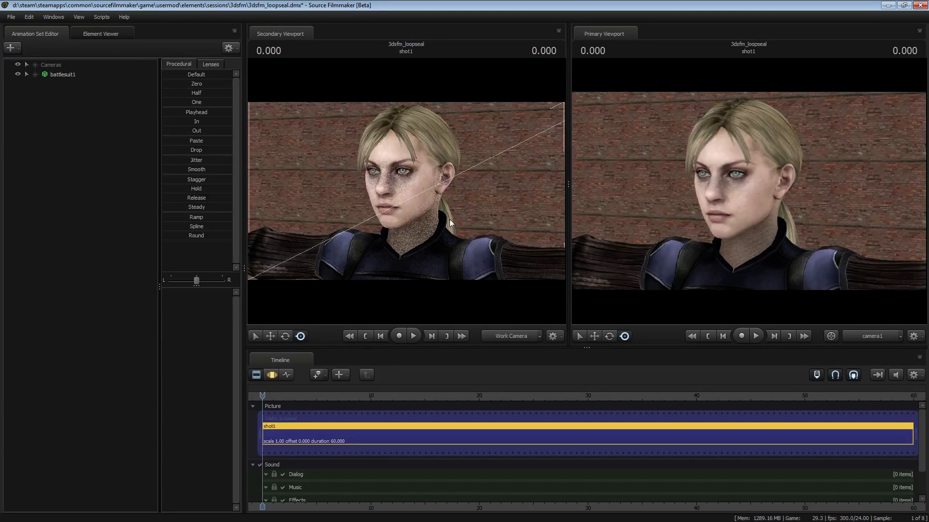
key("space")
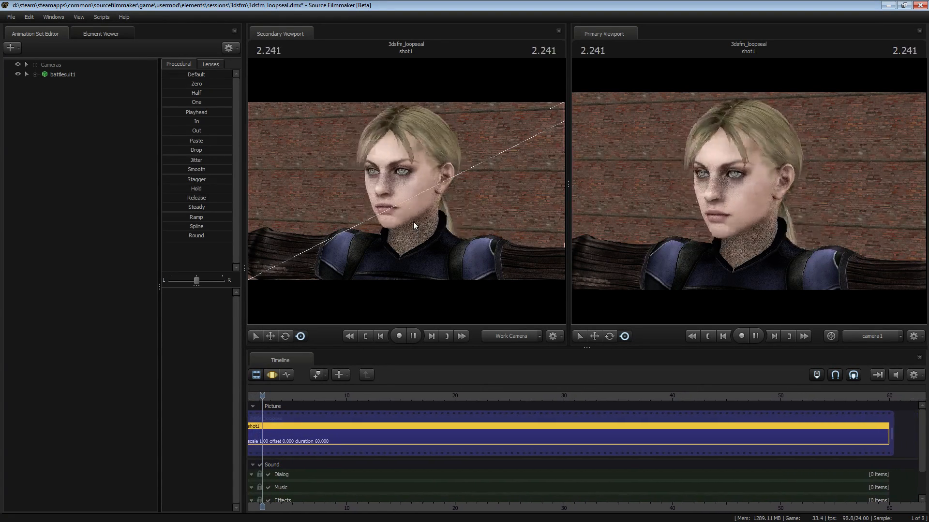
key("space")
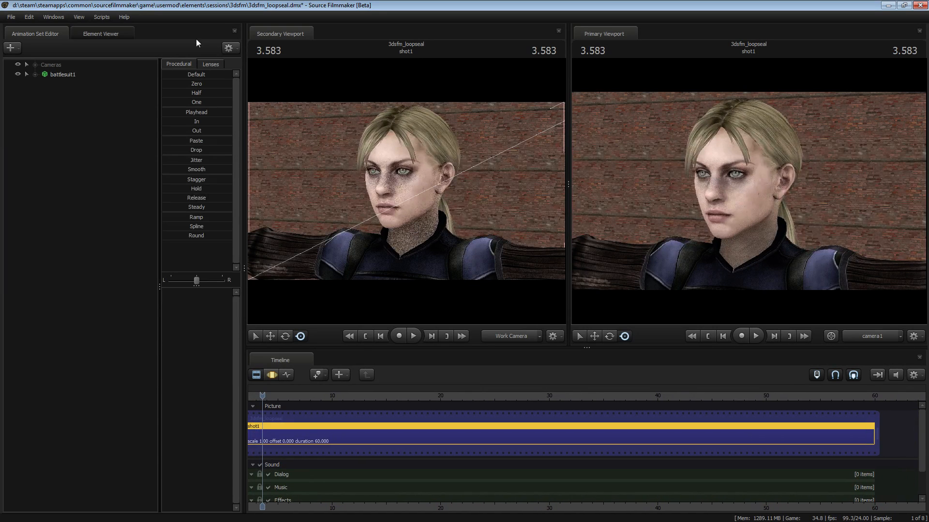
- Expand the battlesuit1 animation set and its RigBody group, and select rig_head
right_click(63, 104)
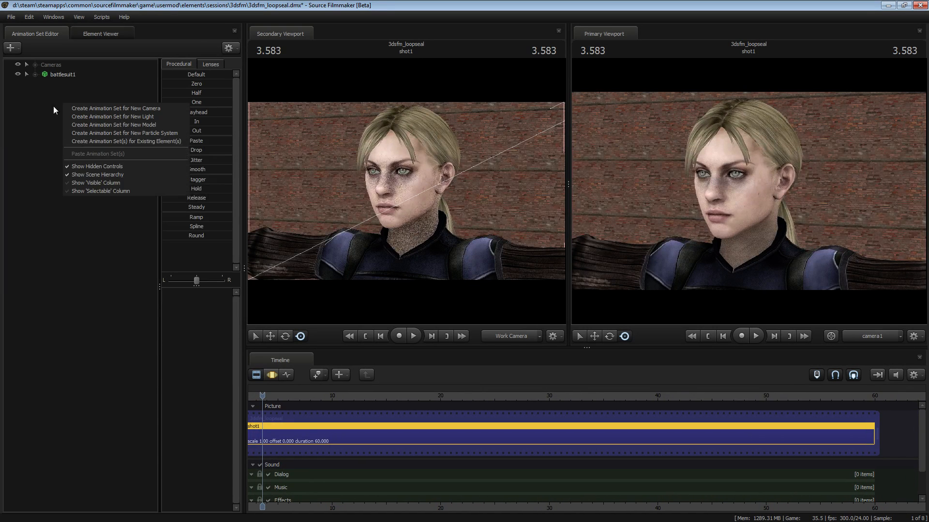
left_click(96, 166)
left_click(36, 75)
left_click(44, 132)
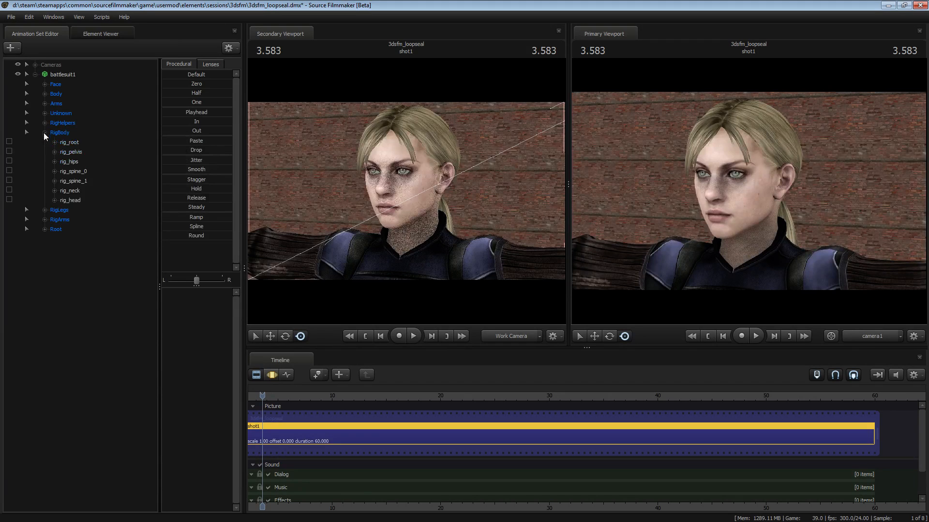
left_click_drag(70, 190, 76, 201)
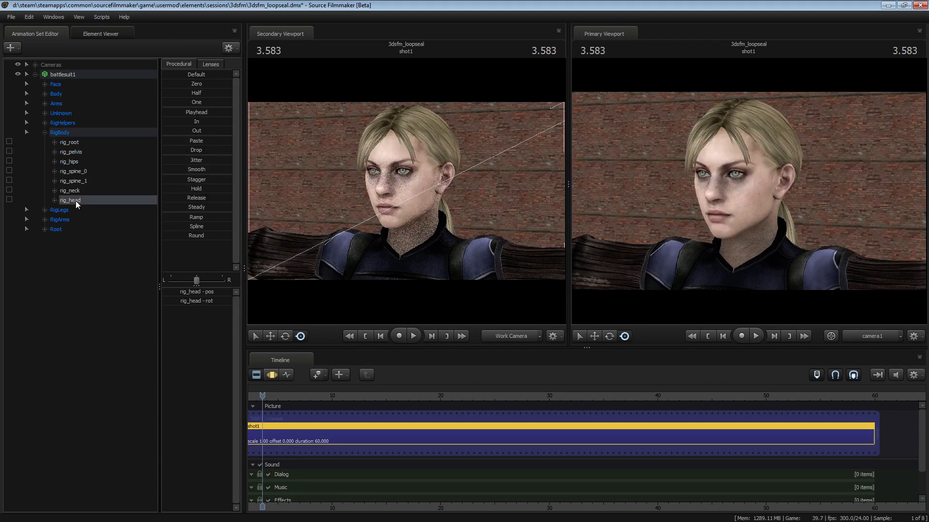
- Select the whole battlesuit1 animation set and examine its animation data in the Motion Editor
left_click(59, 77)
left_click(272, 377)
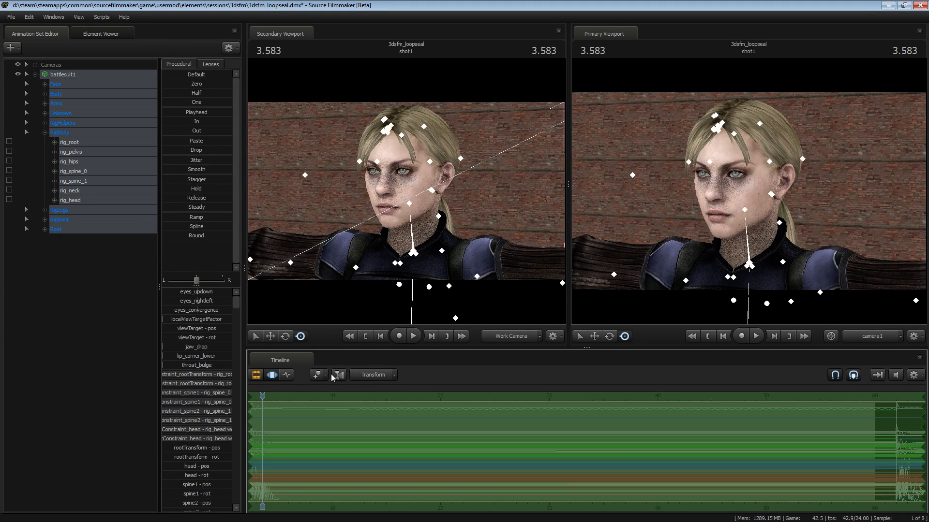
left_click(287, 376)
left_click(272, 376)
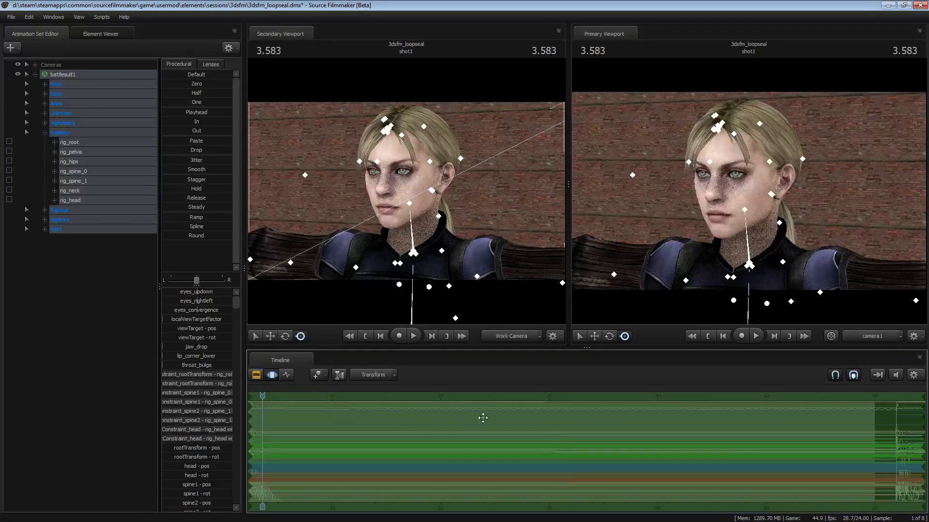
- Move the playhead back to the start of the shot and display only the rig_neck keys in the Graph Editor
left_click_drag(262, 397, 308, 410)
left_click(97, 330)
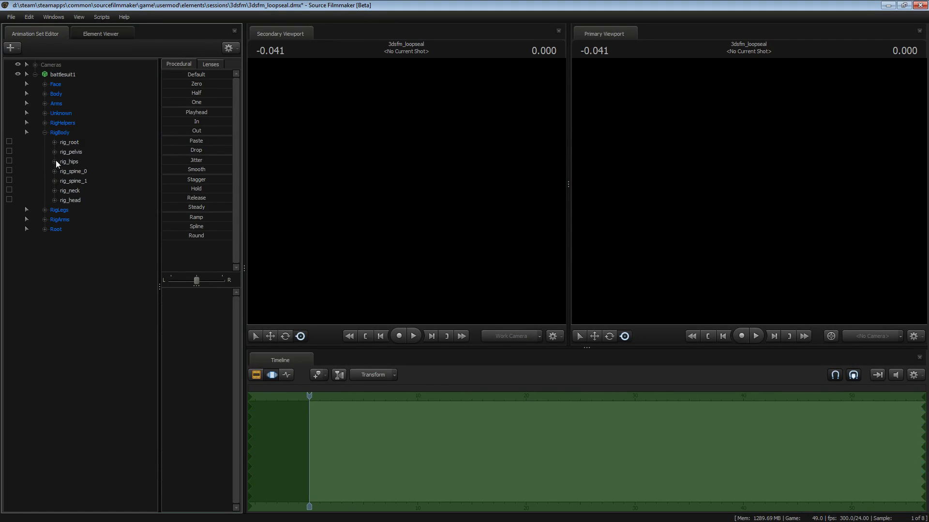
left_click(68, 151)
left_click(70, 191)
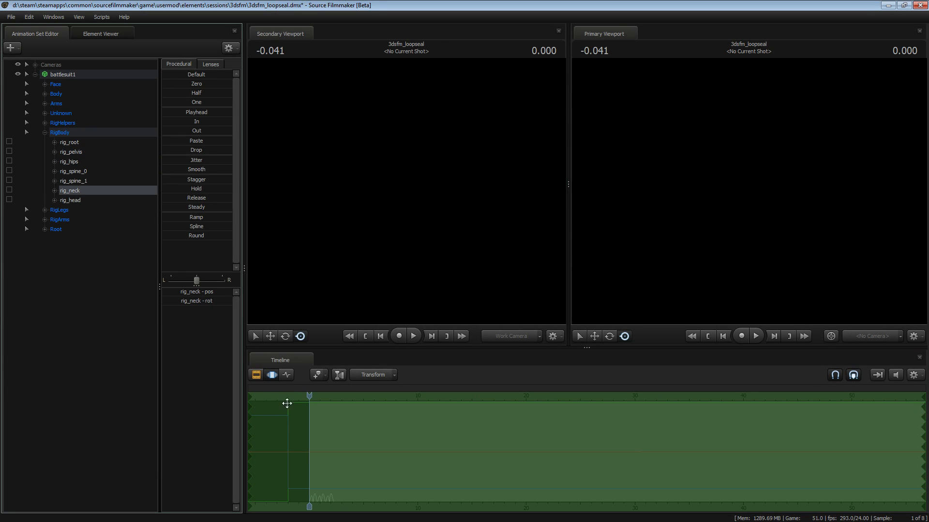
left_click(286, 375)
middle_click_drag(404, 426, 642, 458)
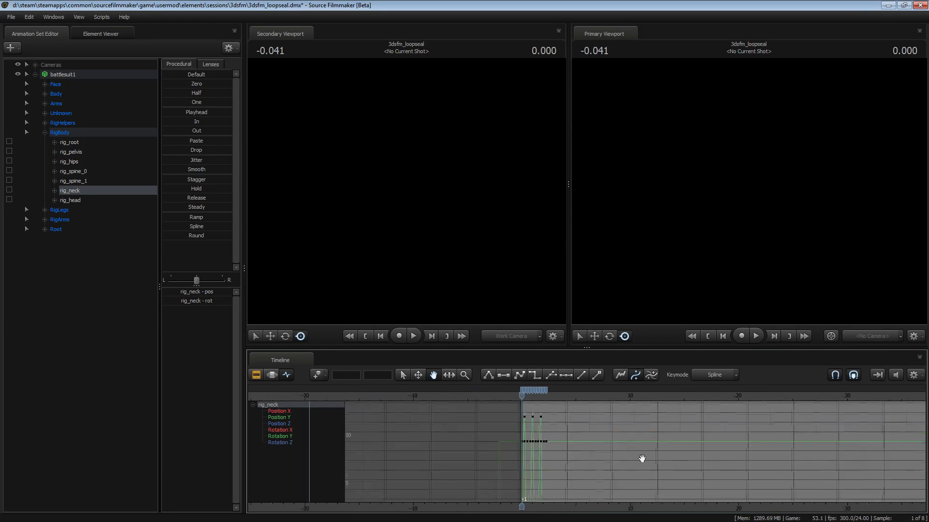
scroll(574, 439, "up", 3)
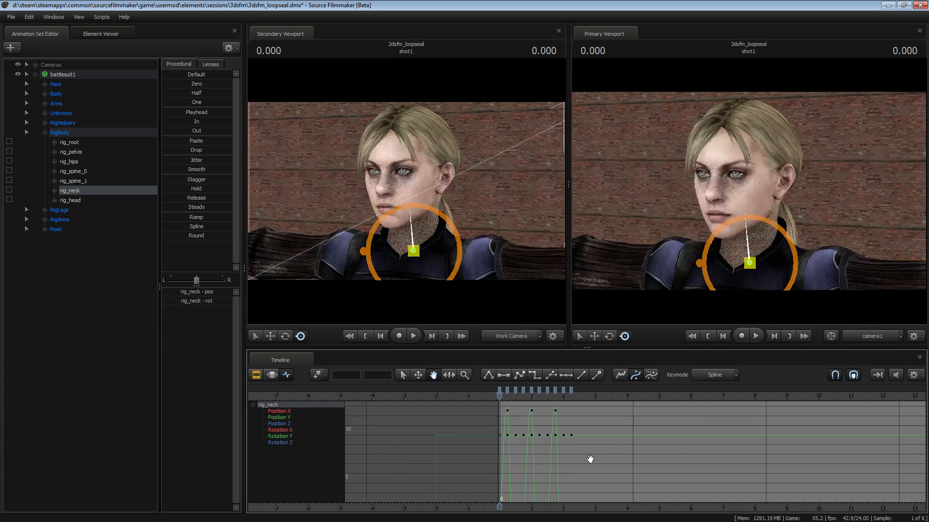
scroll(590, 455, "up", 2)
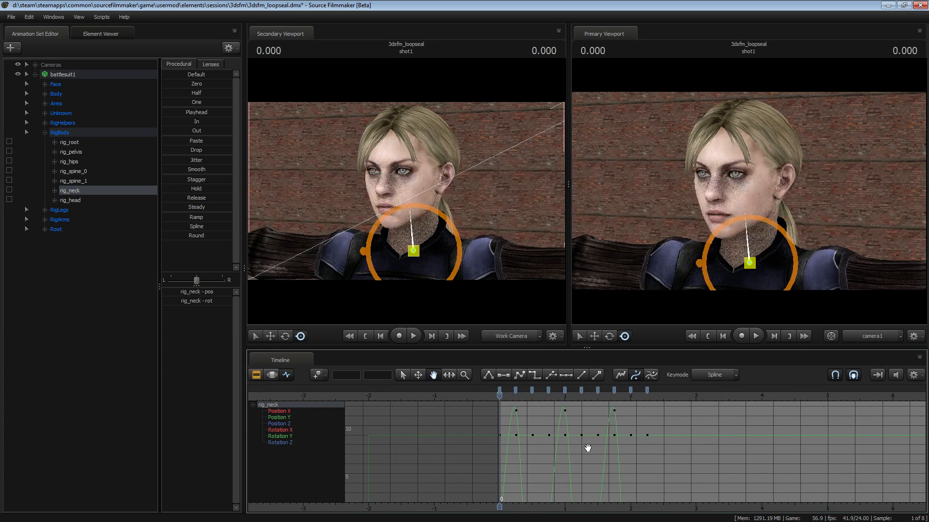
- Move the playhead to the frame 18 key, split shot1 there at 0.750 seconds, and select the second part
key("space")
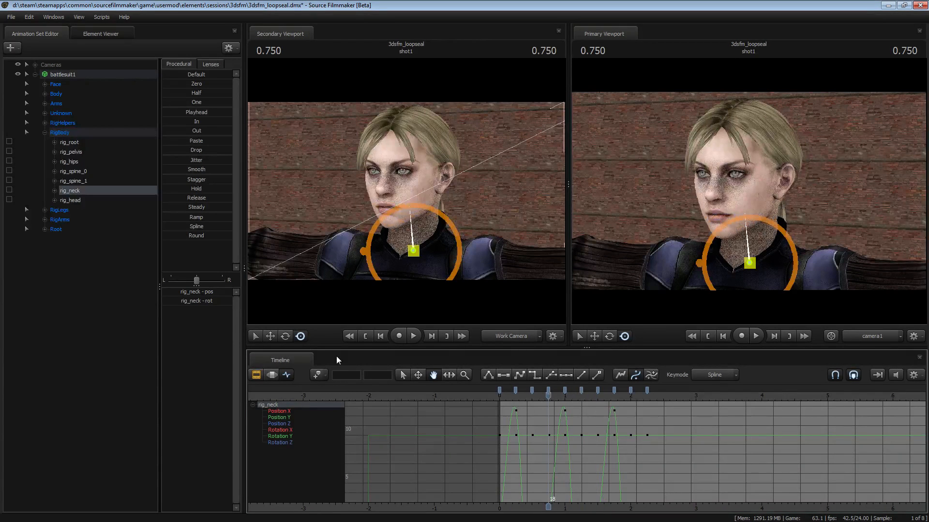
left_click(257, 375)
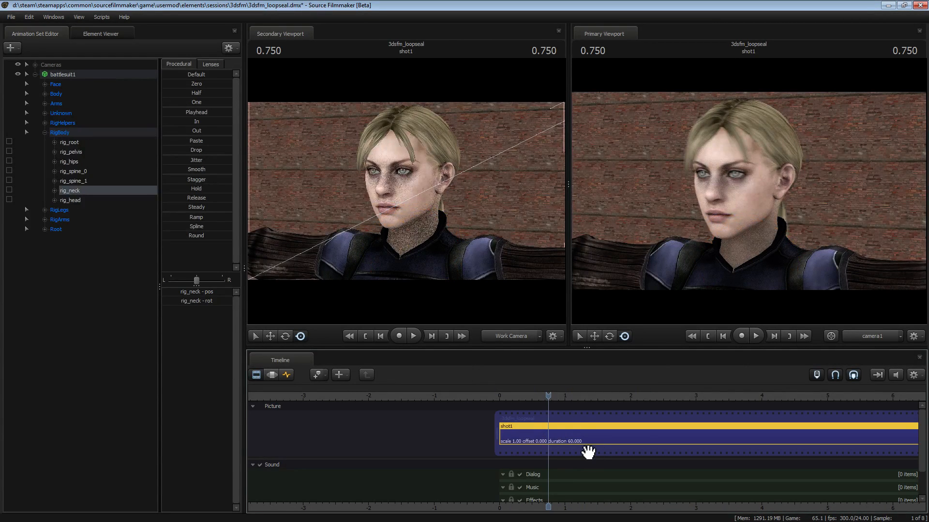
key("ctrl+r")
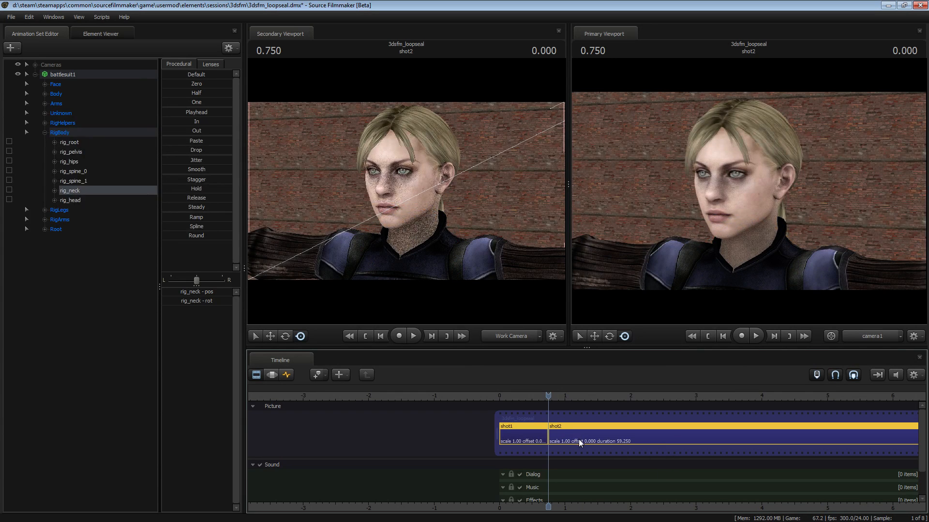
left_click(578, 440)
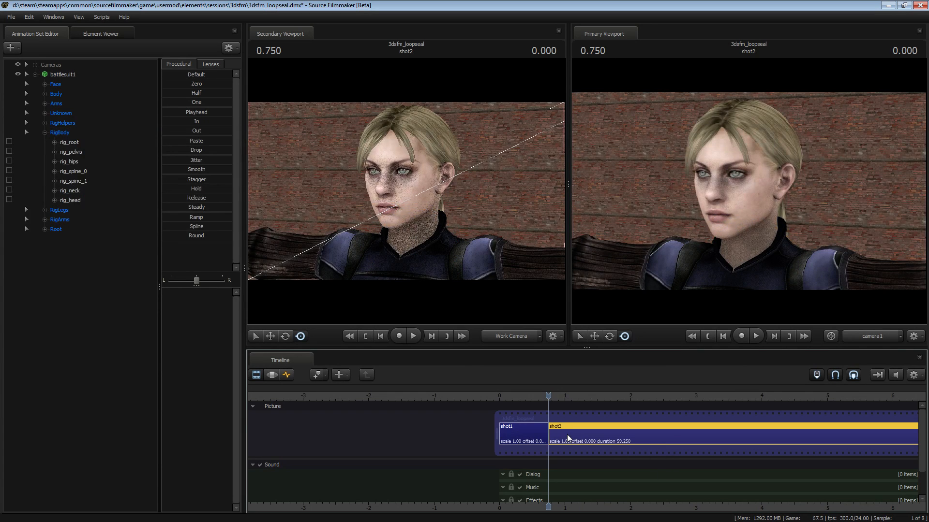
- Find the end of the second head-turn cycle in the rig_neck keys and split shot2 there at 1.500 seconds
left_click(77, 153)
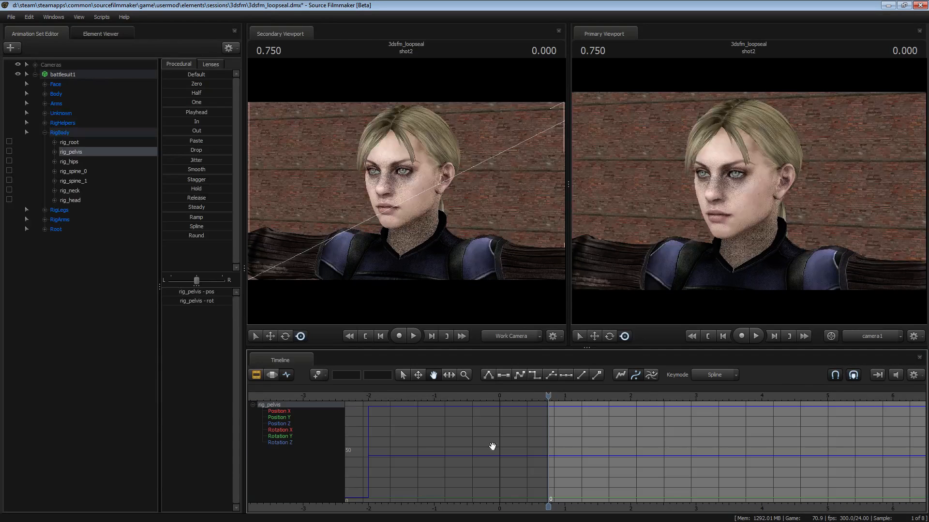
left_click(286, 376)
left_click(65, 192)
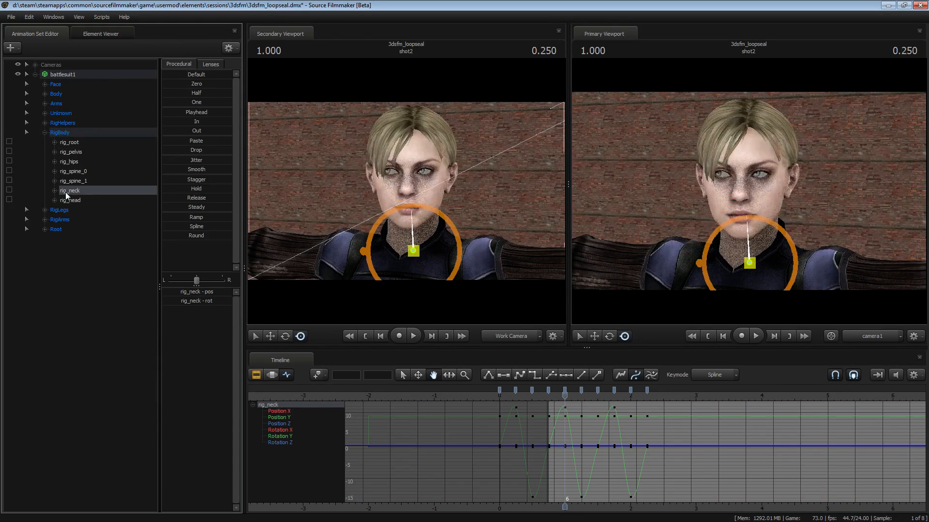
left_click(256, 376)
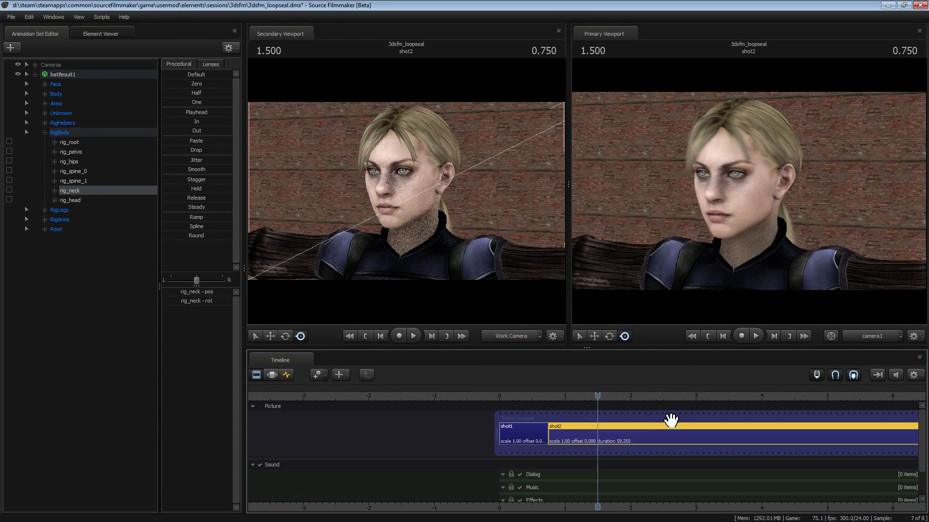
left_click(584, 434)
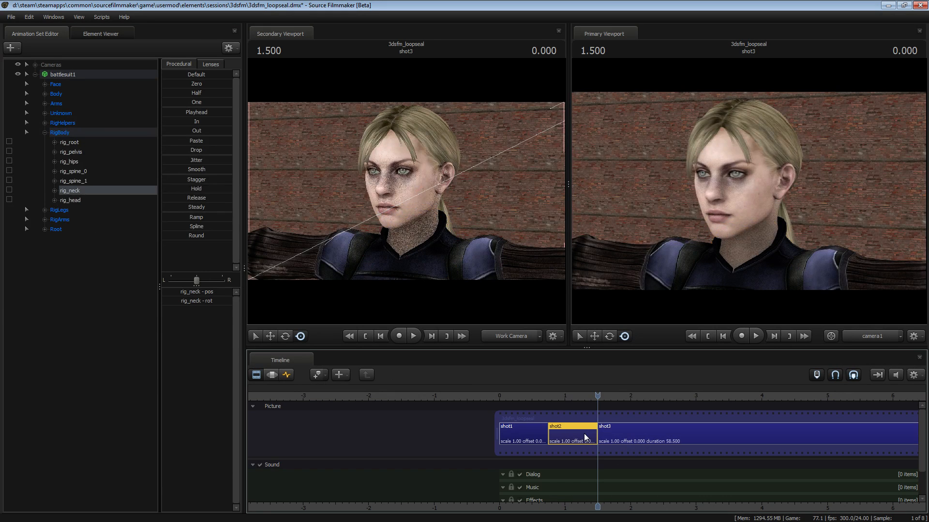
- Return to the start of shot2 at 0.750 seconds and set the playback mode to Play Loop
left_click_drag(598, 404, 548, 400)
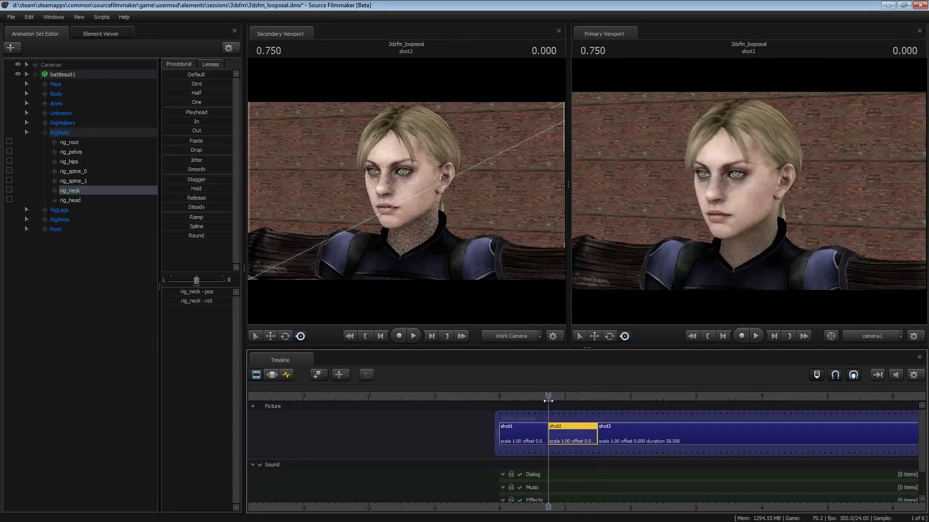
left_click(877, 375)
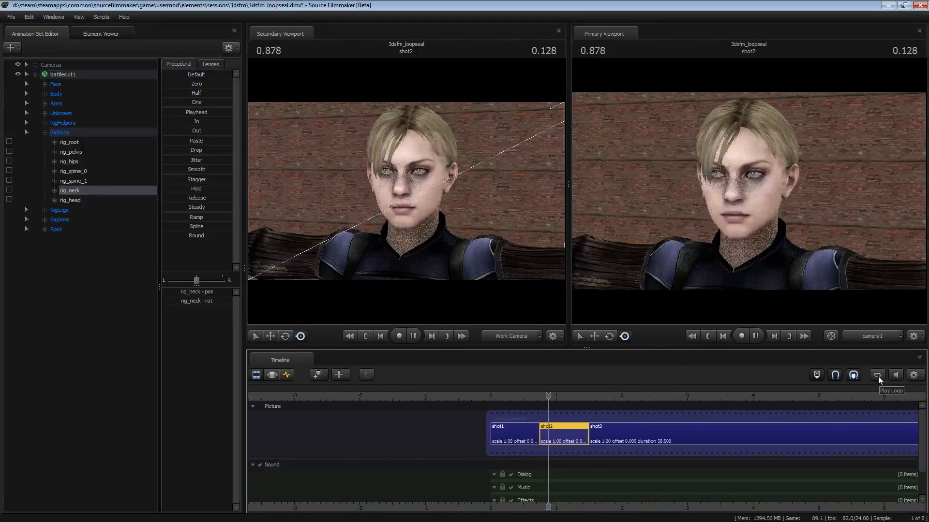
left_click(877, 376)
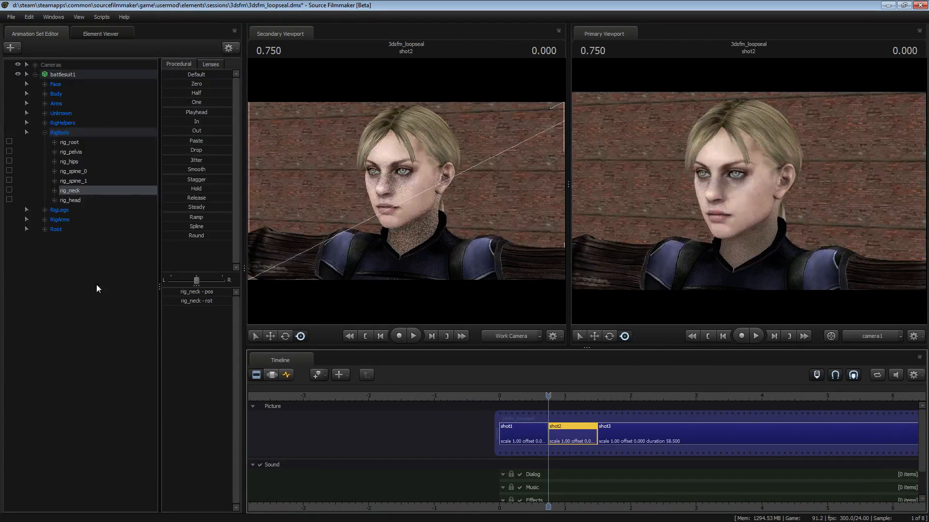
- Collapse the RigBody group and show shot2 in the Motion Editor
left_click(44, 133)
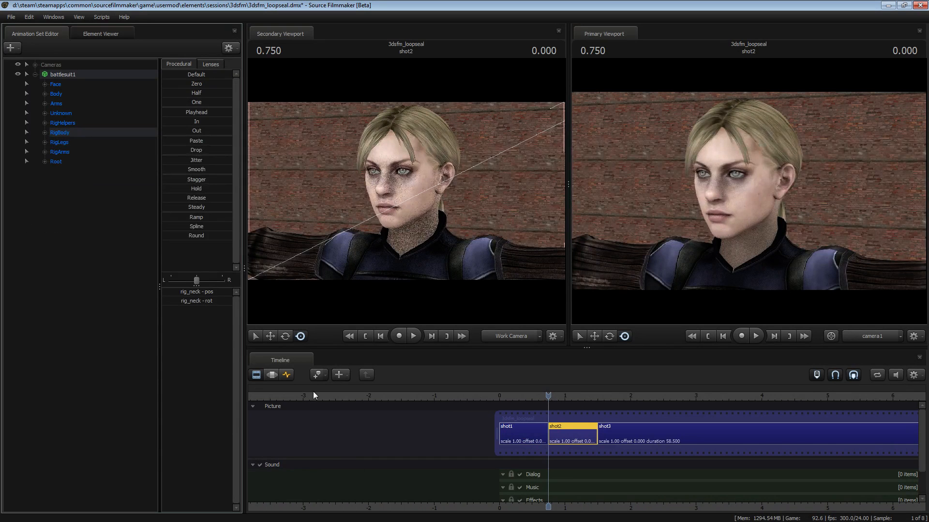
left_click(271, 375)
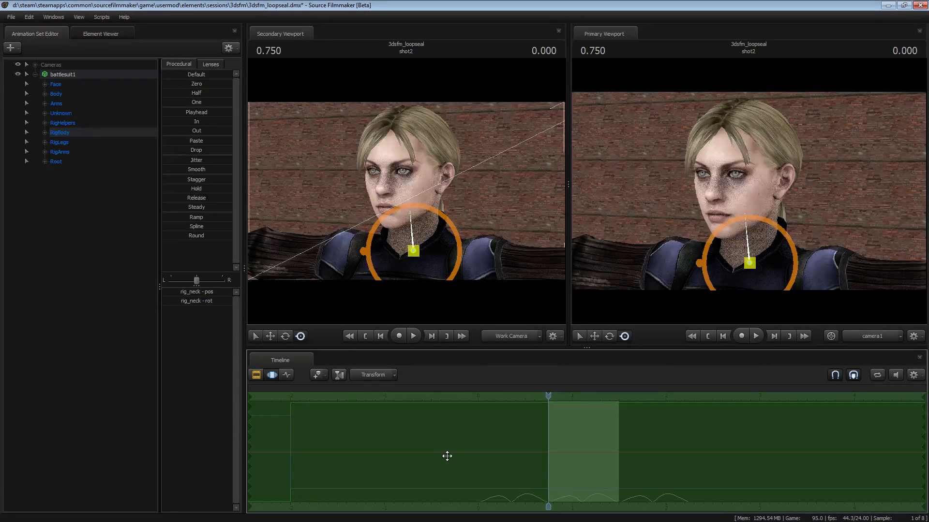
scroll(546, 465, "up", 1)
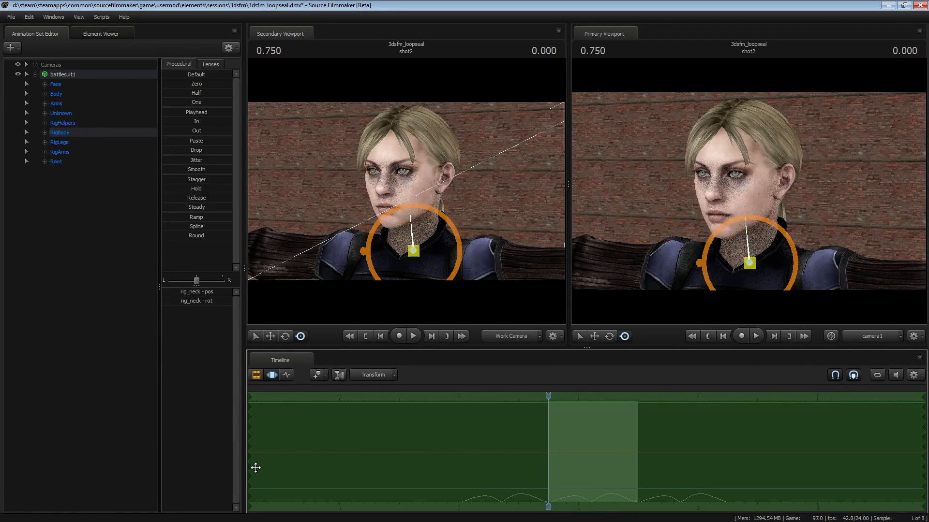
left_click_drag(248, 464, 548, 518)
scroll(631, 415, "up", 1)
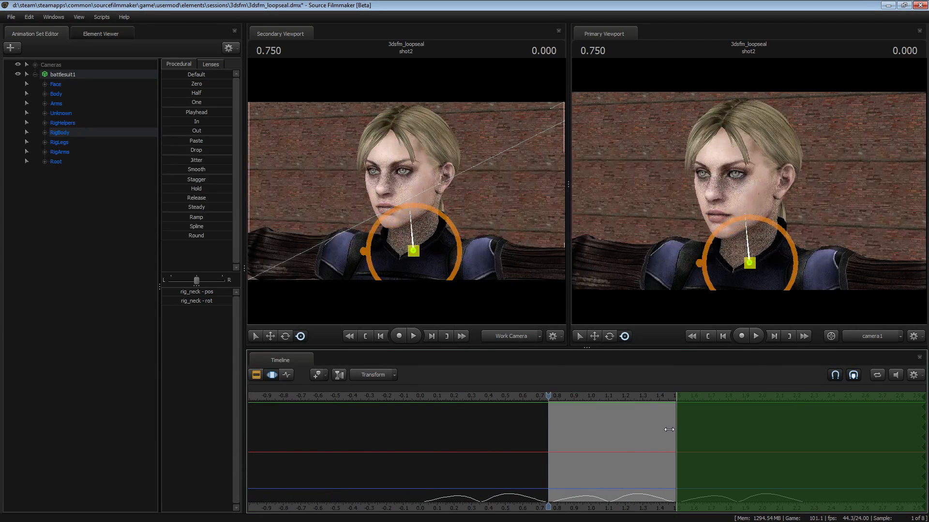
left_click_drag(669, 430, 670, 430)
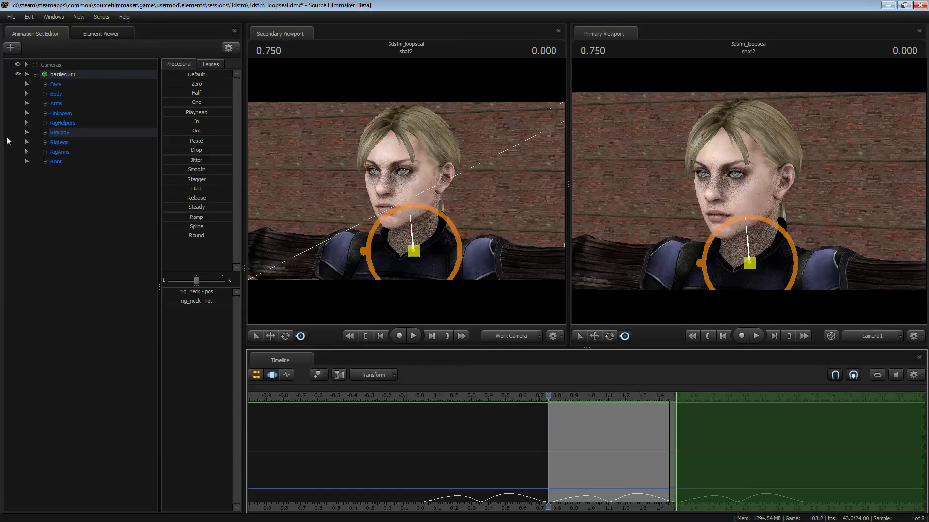
key("Escape")
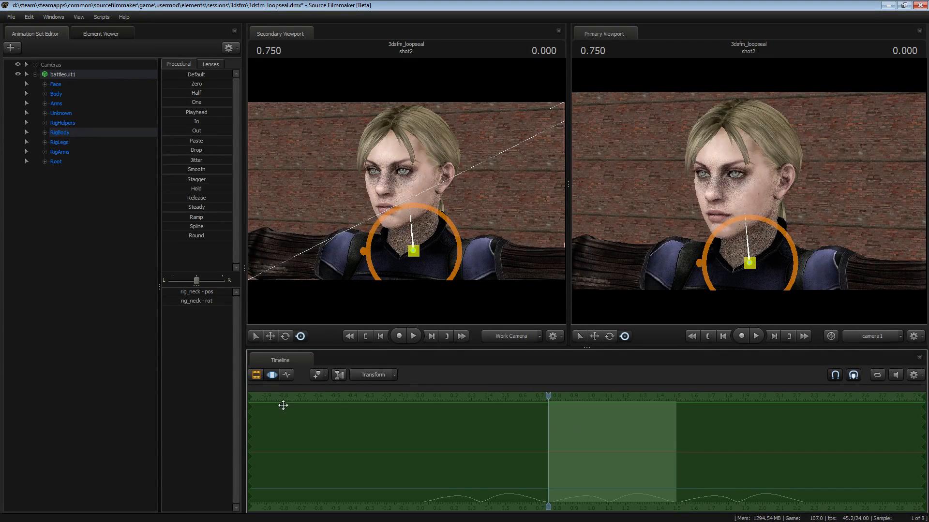
- Start the Motion Editor time selection at the end of shot2, 1.500 seconds, with a short falloff just before it
left_click_drag(250, 430, 675, 425)
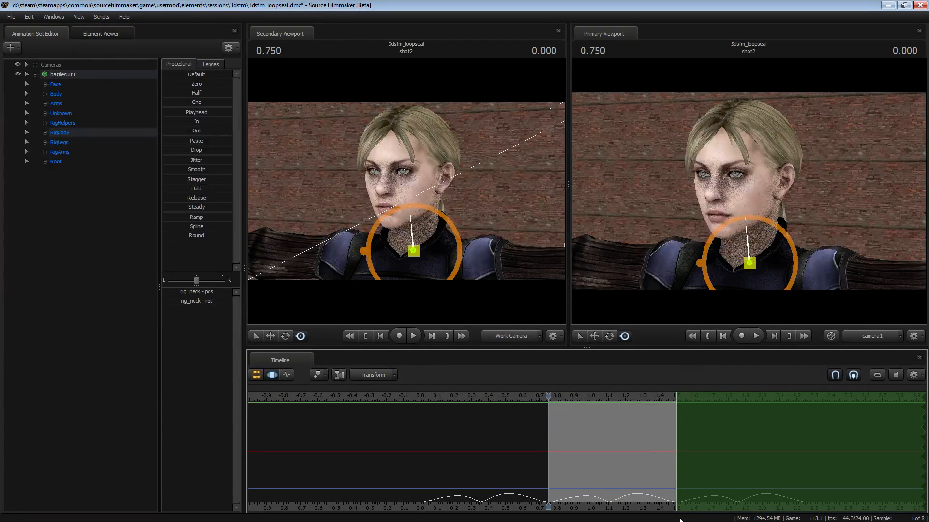
mouse_move(668, 432)
left_mouse_down()
mouse_move(560, 436)
mouse_move(668, 434)
left_mouse_up()
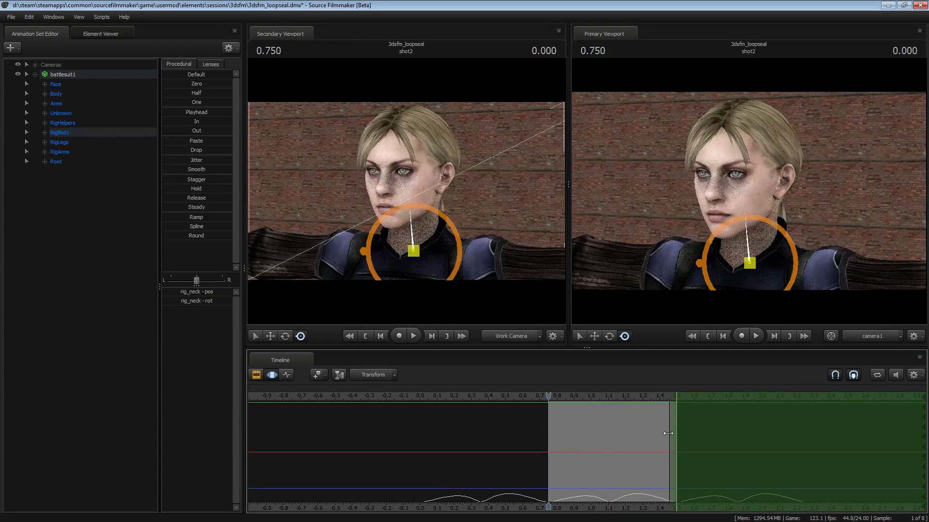
left_click_drag(548, 405, 548, 431)
- Select all battlesuit1 controls and apply the Playhead preset at full strength to match the selected time range to the pose at 0.750 seconds
left_click(23, 185)
left_click(35, 74)
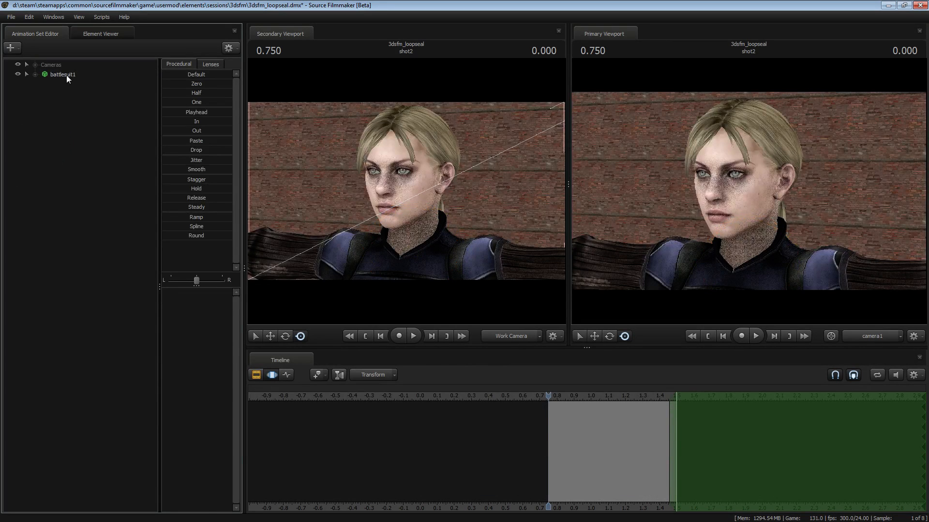
left_click(66, 76)
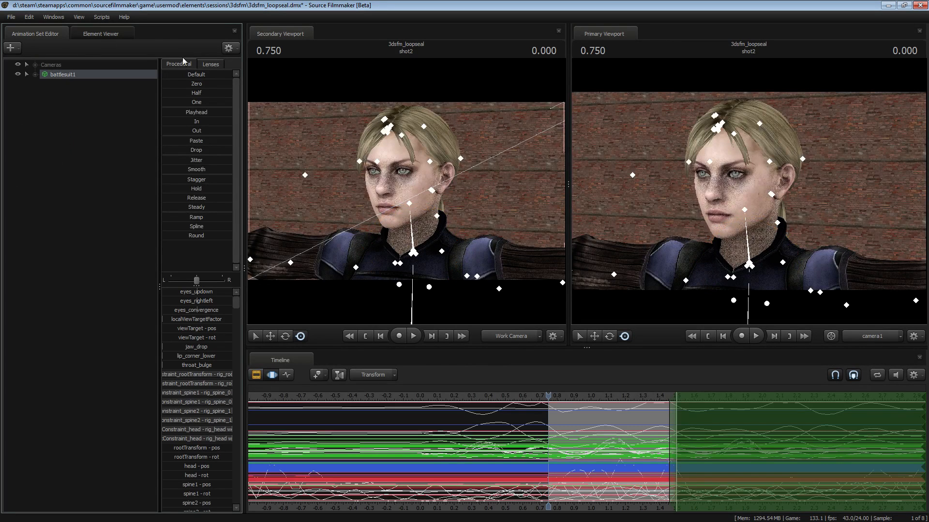
left_click_drag(176, 109, 177, 109)
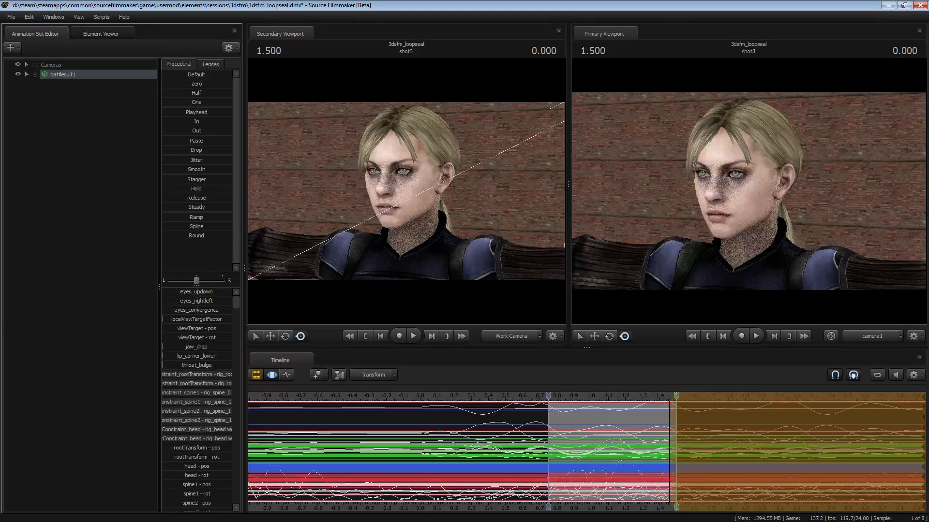
mouse_move(177, 112)
left_mouse_down()
mouse_move(231, 112)
mouse_move(162, 111)
mouse_move(232, 112)
left_mouse_up()
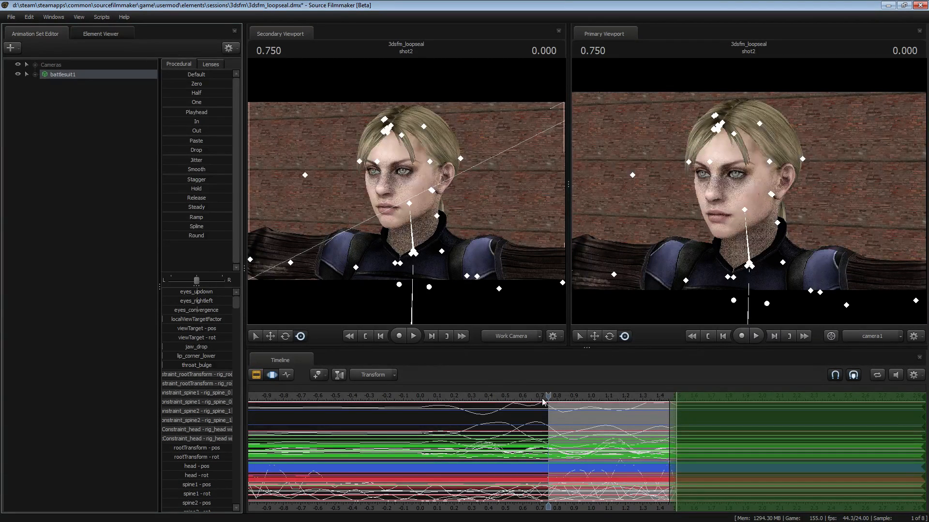
- Clear the control selection and play shot2 in a loop to check the seam between its end and start
left_click_drag(543, 401, 549, 437)
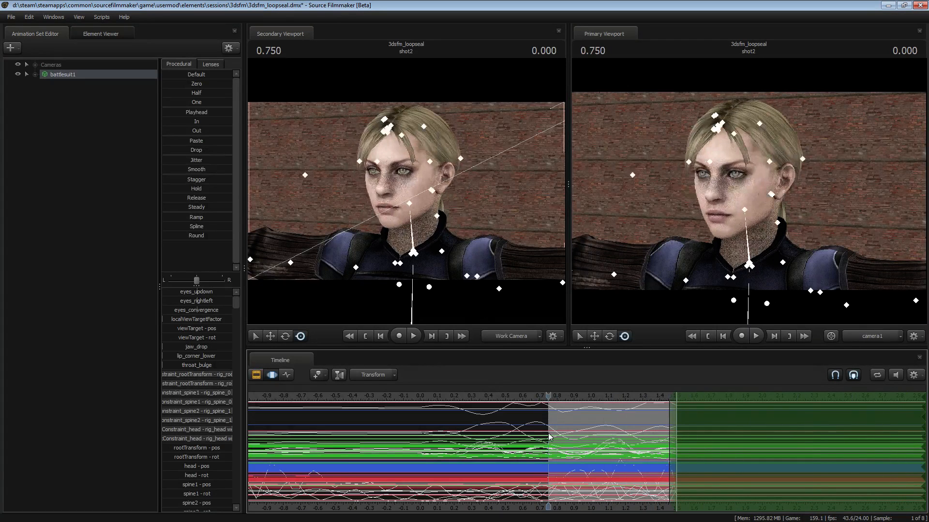
left_click(33, 74)
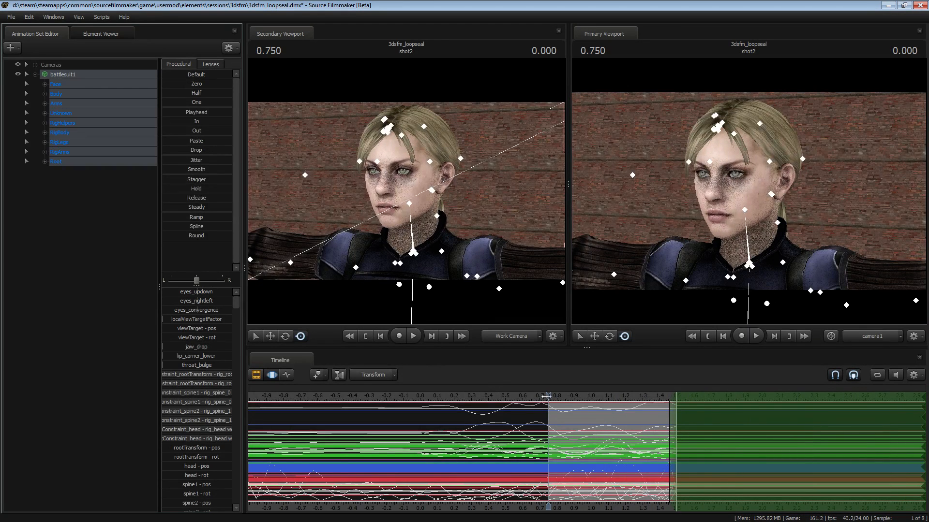
left_click_drag(547, 395, 549, 443)
left_click(60, 224)
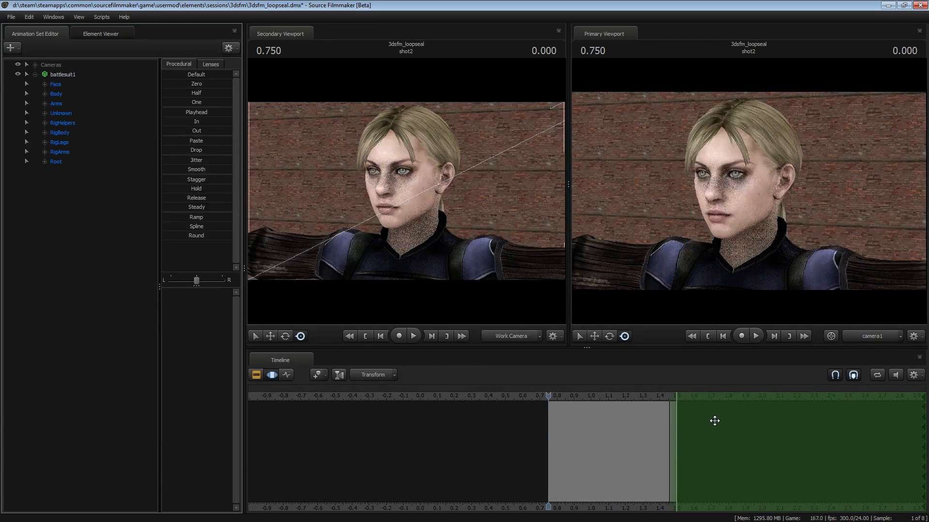
key("space")
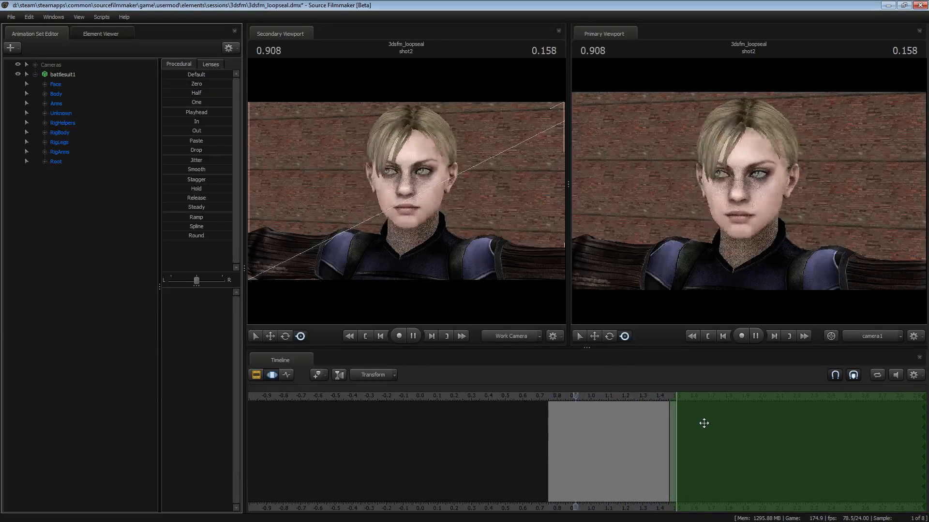
key("space")
- Select rig_head and rig_neck, display their keys in the Graph Editor, and play shot2
left_click(257, 376)
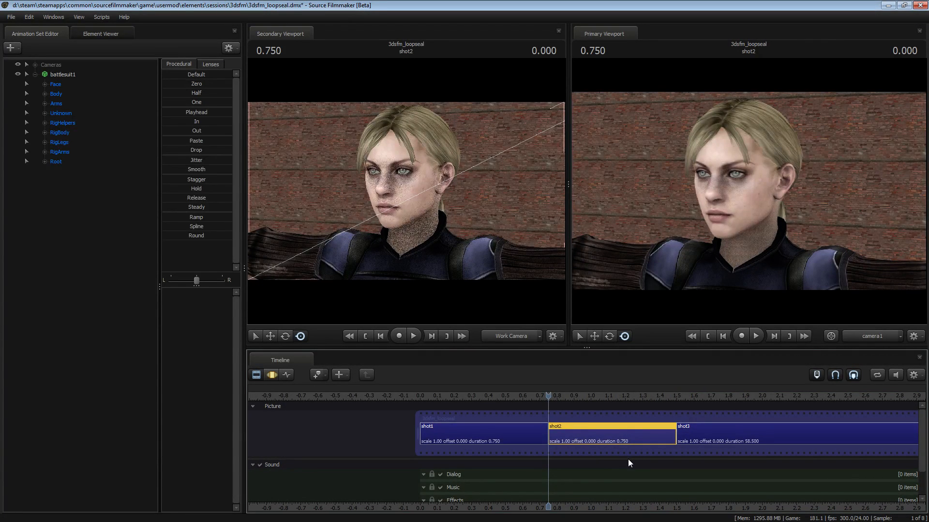
left_click(45, 132)
left_click(70, 200)
left_click(70, 192, "ctrl")
left_click(286, 376)
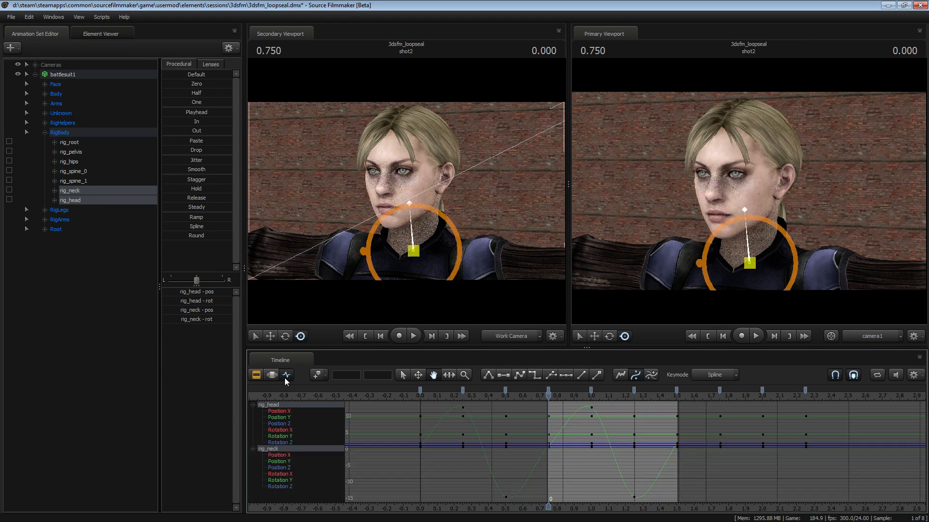
key("space")
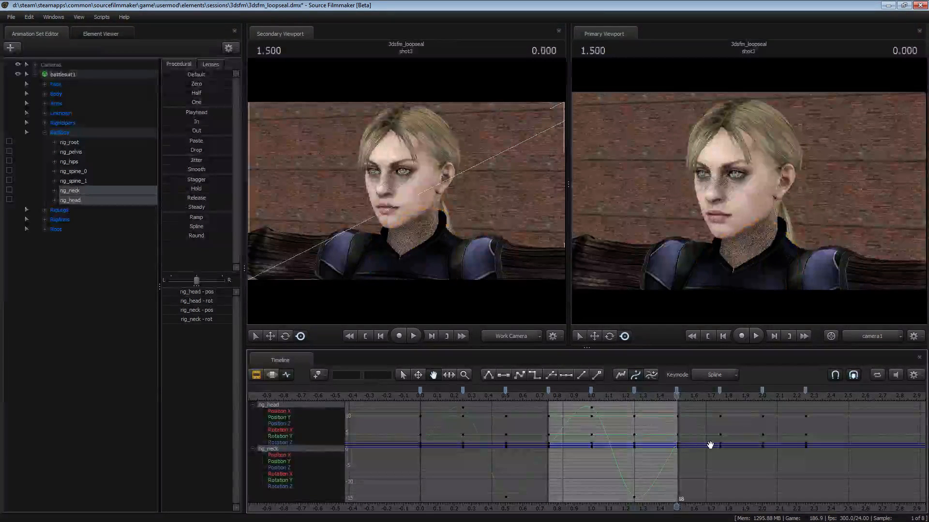
- Examine shot2's length in the Clip Editor and its rig_head and rig_neck curves in the Motion and Graph Editors
left_click(257, 375)
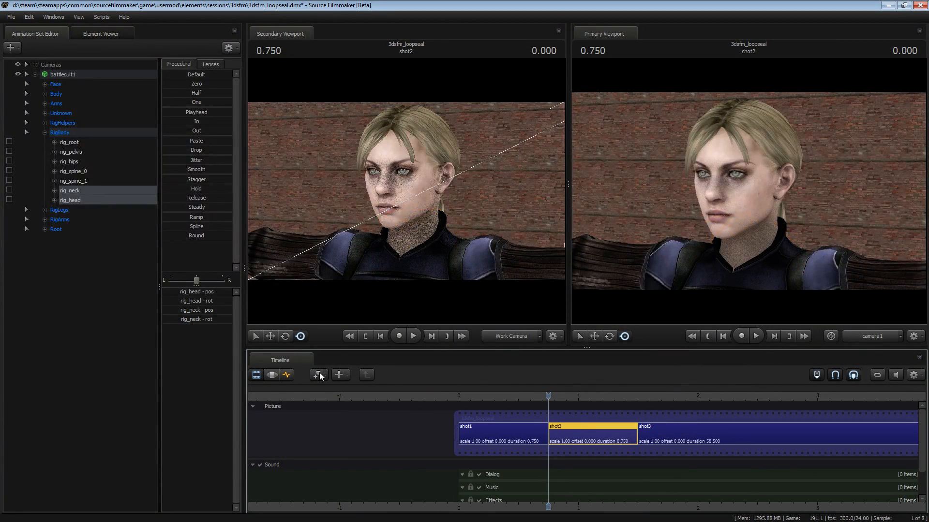
double_click(562, 435)
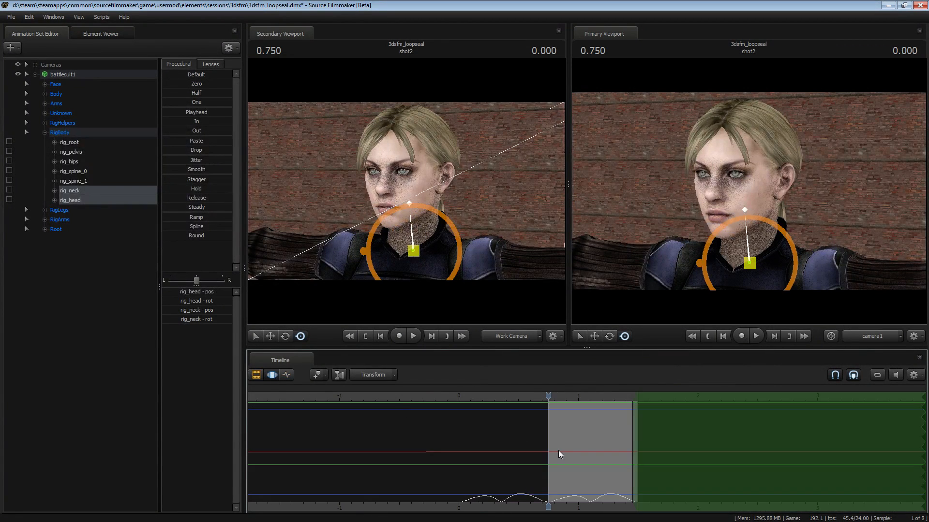
left_click(256, 375)
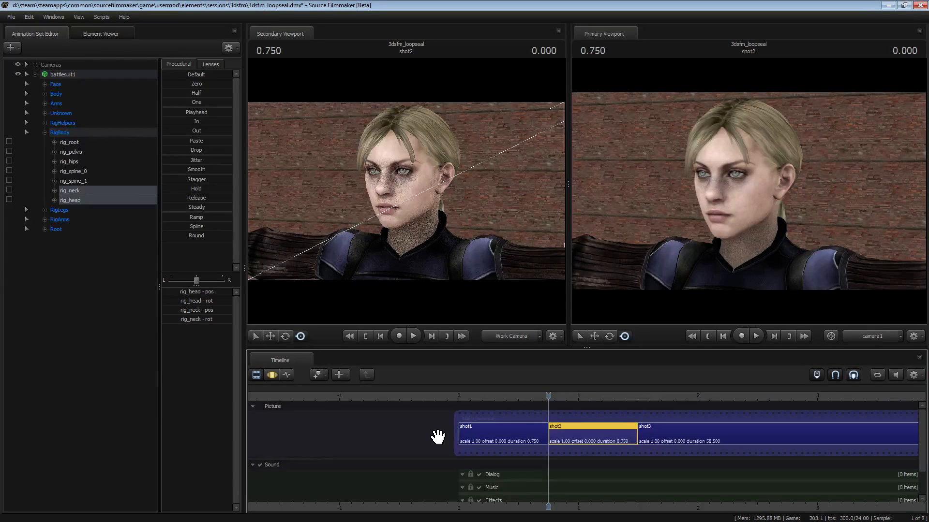
left_click(287, 373)
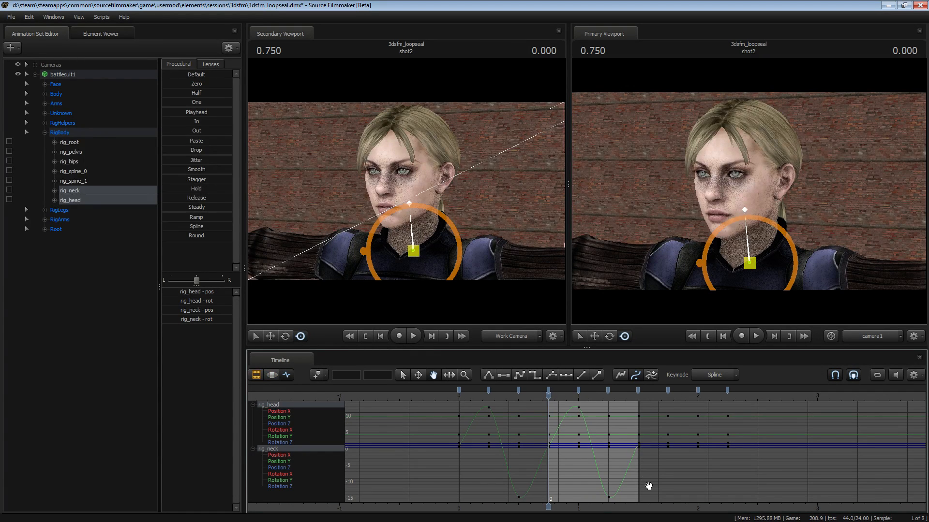
scroll(590, 416, "up", 2)
scroll(590, 416, "up", 3)
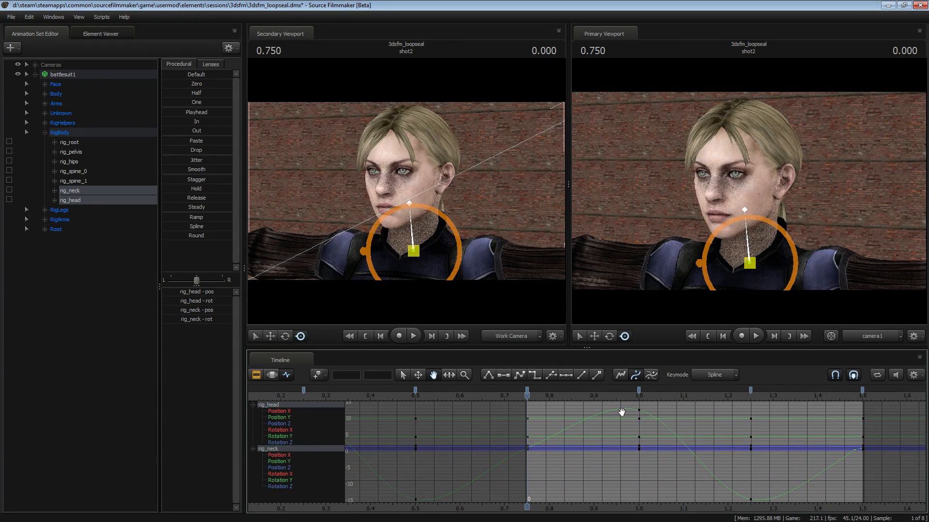
scroll(677, 425, "down", 5)
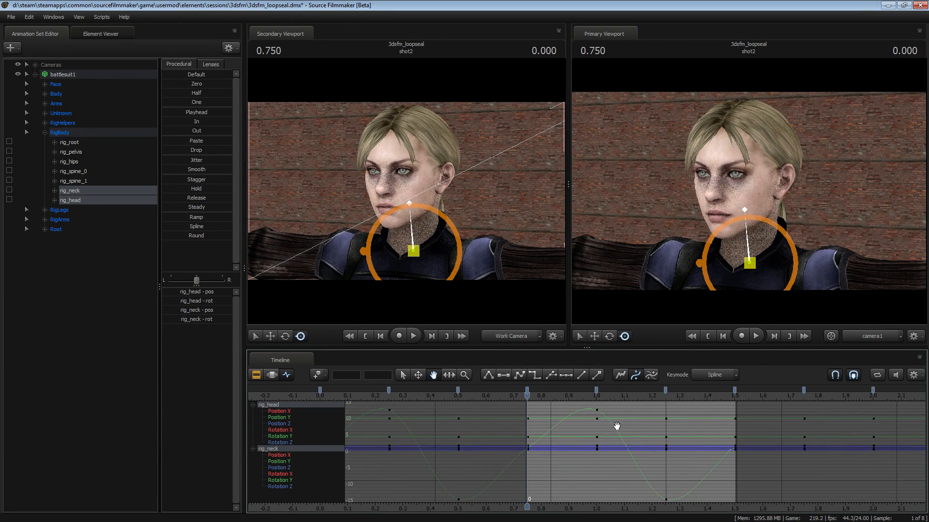
scroll(553, 441, "up", 2)
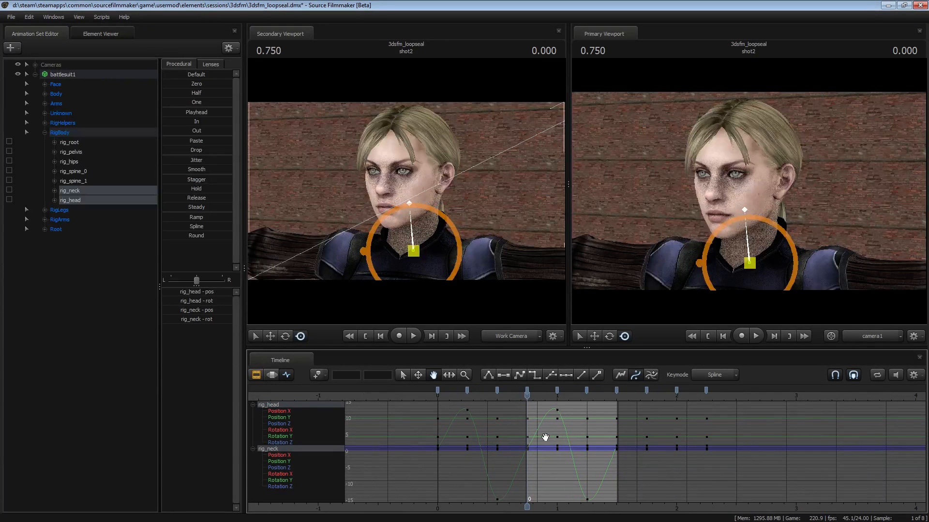
- Move the playhead into the start of shot3 and display the keys of all battlesuit1 controls in the Graph Editor
left_click(256, 375)
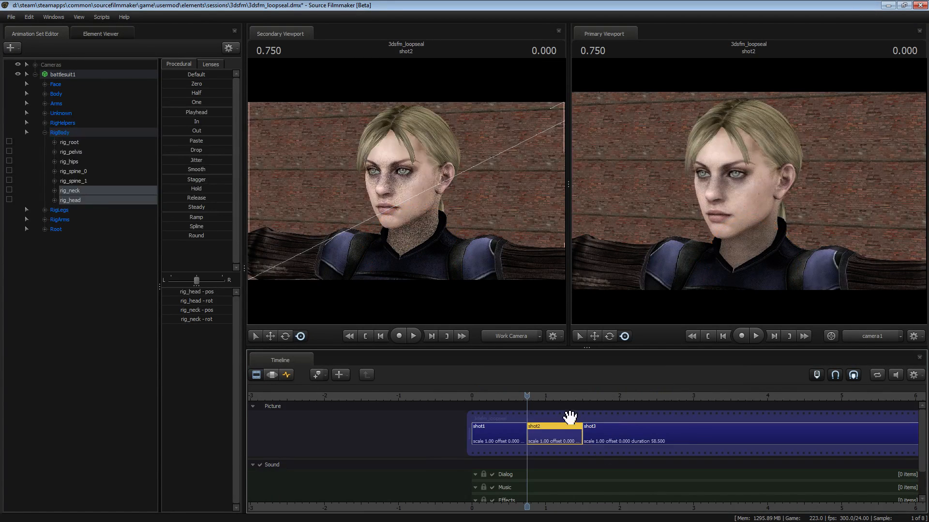
left_click(585, 398)
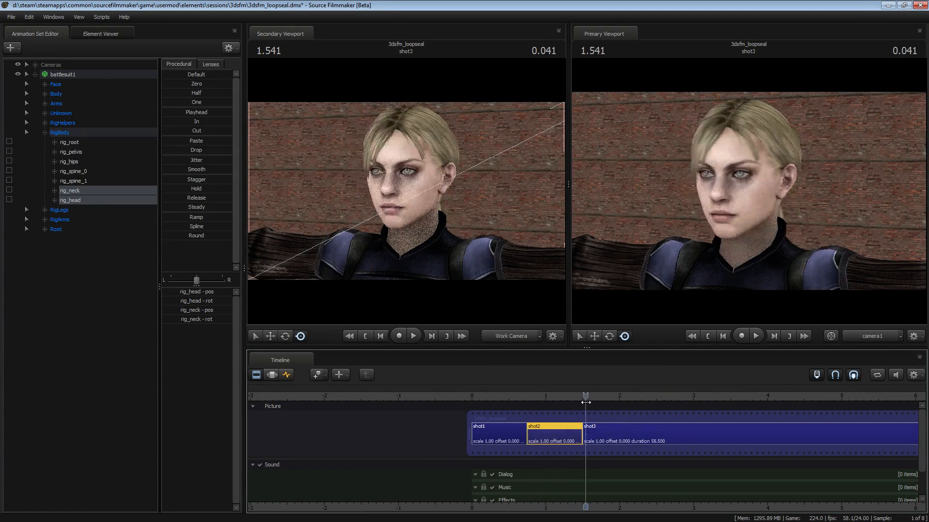
left_click(63, 75)
left_click(287, 375)
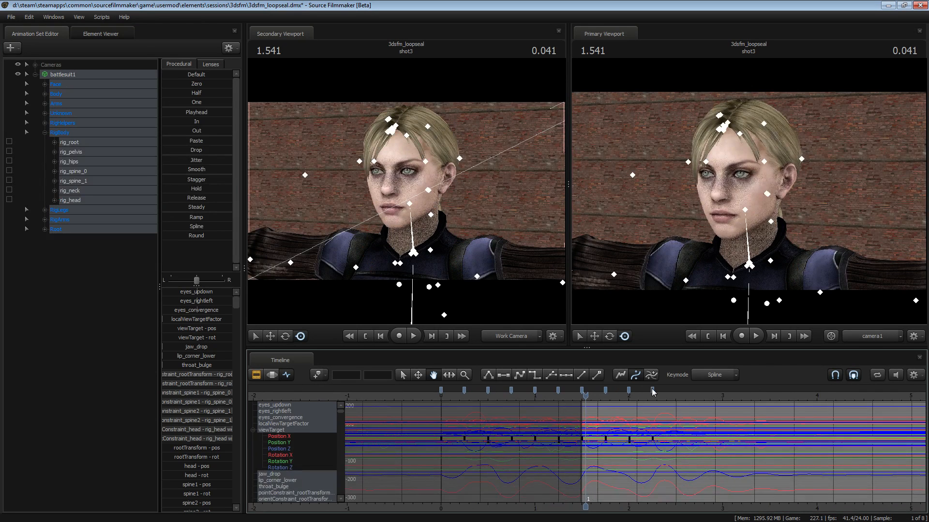
- Copy all battlesuit1 keys from 1.500 to 2.250 seconds in shot3 and paste them at 2.250 seconds
left_click(652, 391)
left_click(583, 391, "shift")
key("ctrl+c")
key("Down")
key("Down")
key("Down")
key("ctrl+v")
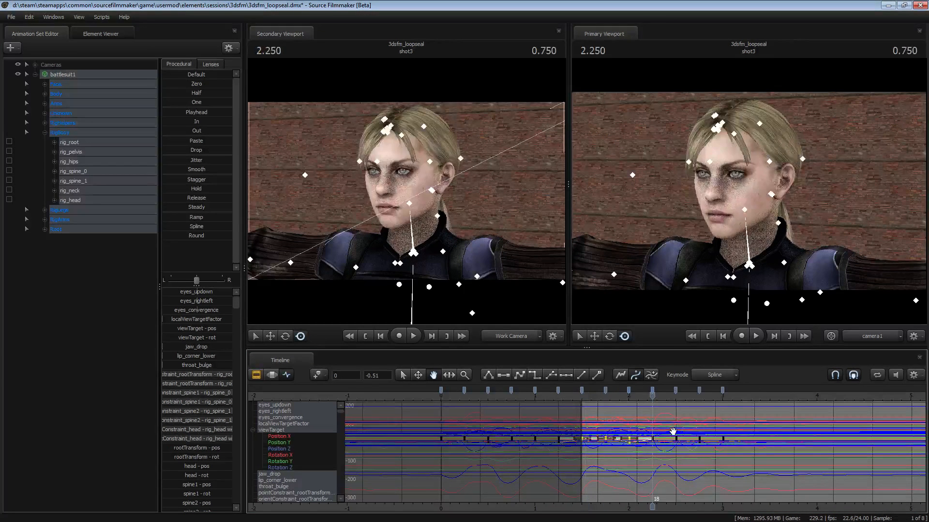
- Paste the copied cycle again at 3.000 seconds and select all keys from 1.500 to 3.750 seconds
key("Down")
key("Down")
key("Down")
key("ctrl+v")
key("Down")
key("Down")
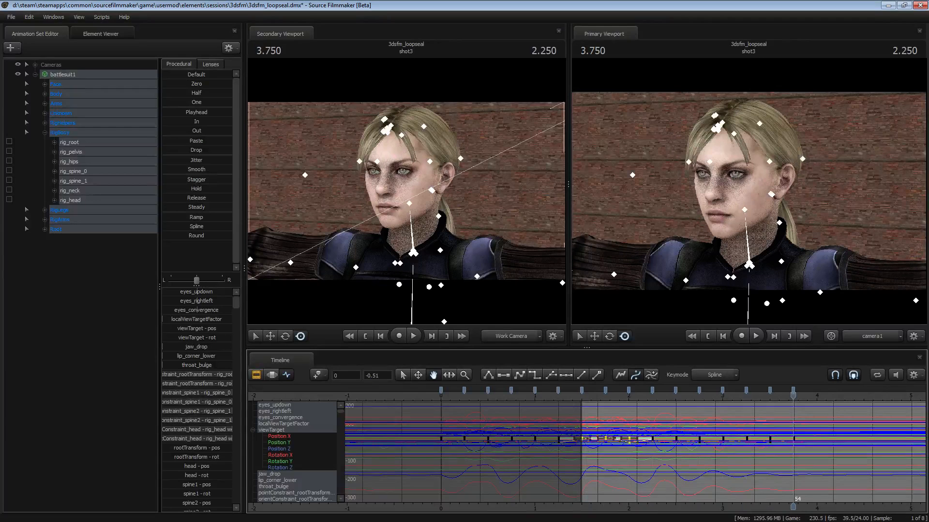
left_click(793, 391)
left_click(582, 391, "shift")
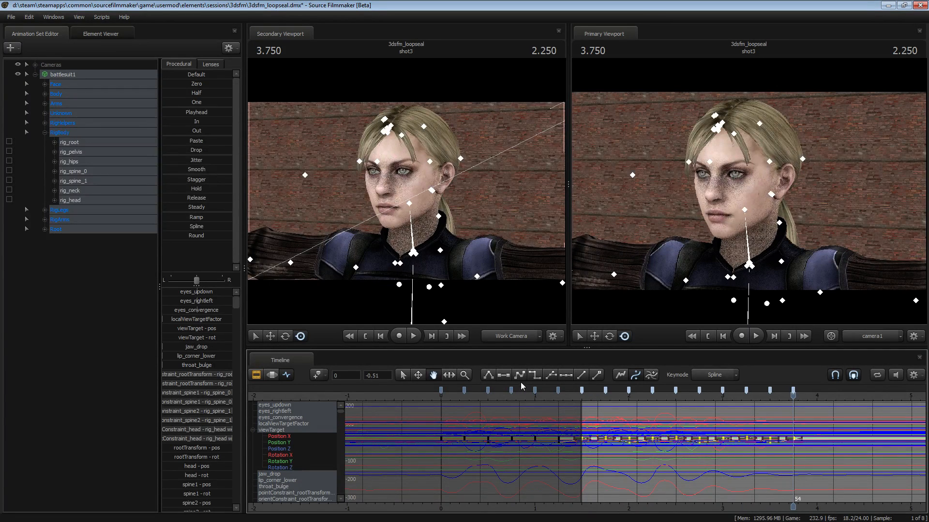
- Display only the rig_neck keys in the Graph Editor and move the playhead to the key at 2.000 seconds
left_click(71, 153)
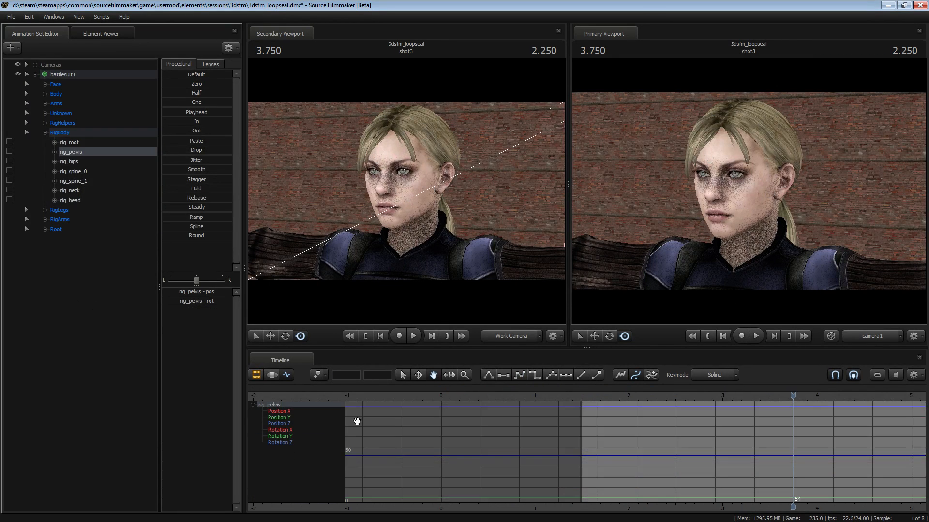
left_click(78, 191)
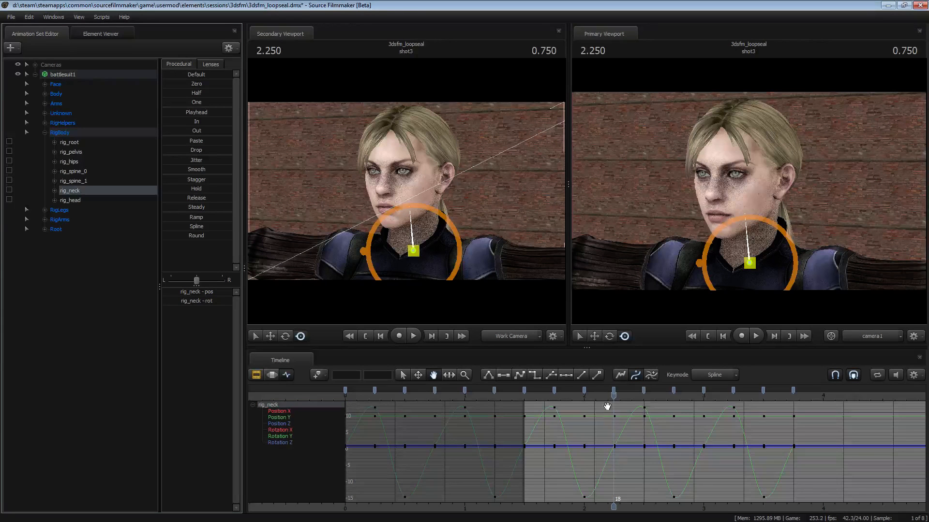
key("Up")
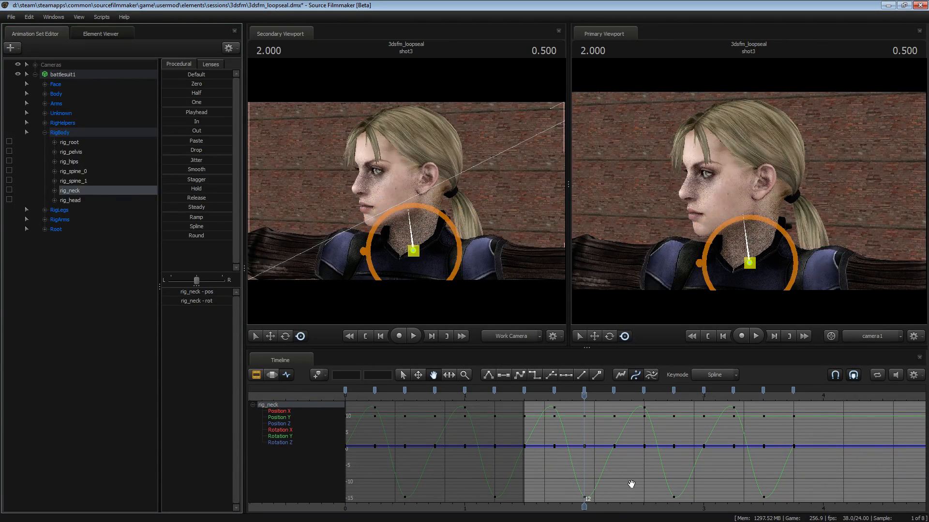
- Step back and forth between the rig_neck keys at 2.000 and 2.500 seconds to compare the head poses
key("Down")
key("Down")
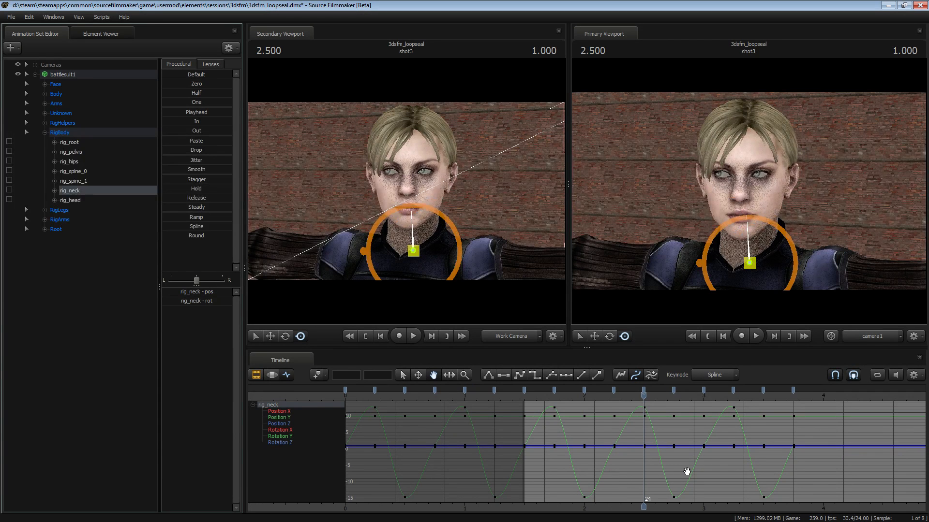
key("Up")
key("Up")
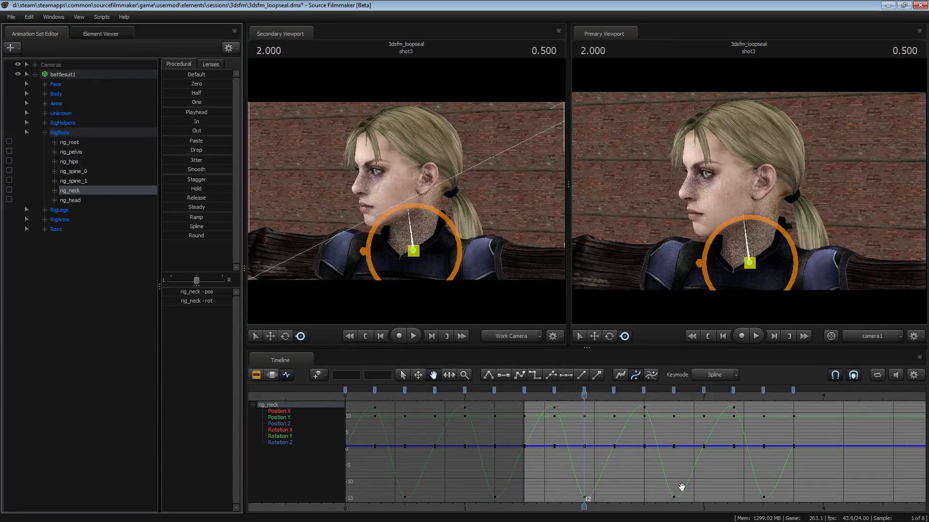
key("Down")
key("Down")
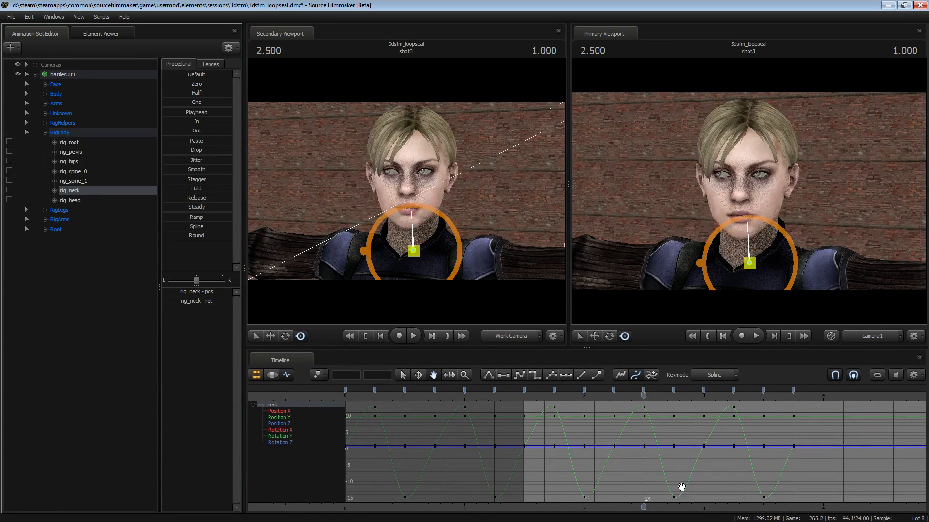
key("Up")
key("Up")
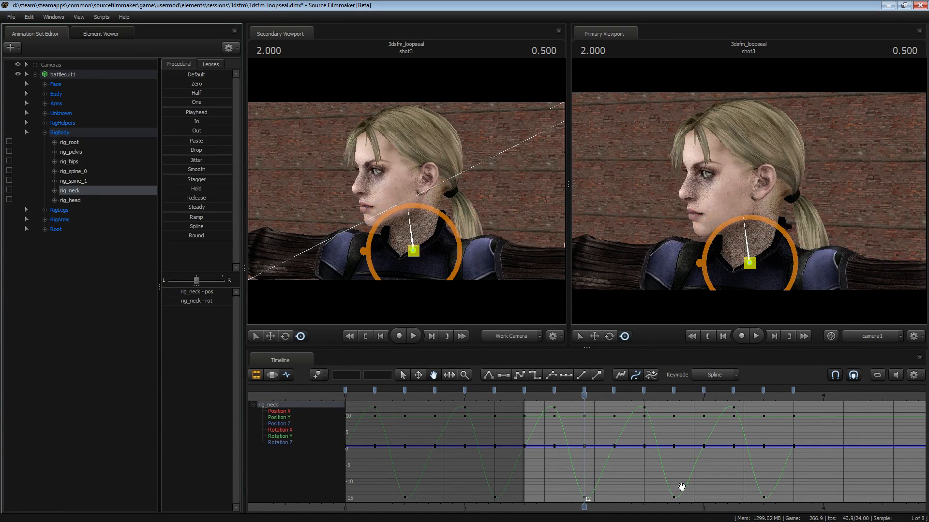
key("Down")
key("Down")
key("Up")
key("Up")
- Remove the rig_neck keys that precede shot3, from 0 to 1.250 seconds, and move the playhead to the shot start at 1.500 seconds
left_click(495, 390)
scroll(464, 435, "down", 4)
key("ctrl+z")
key("ctrl+z")
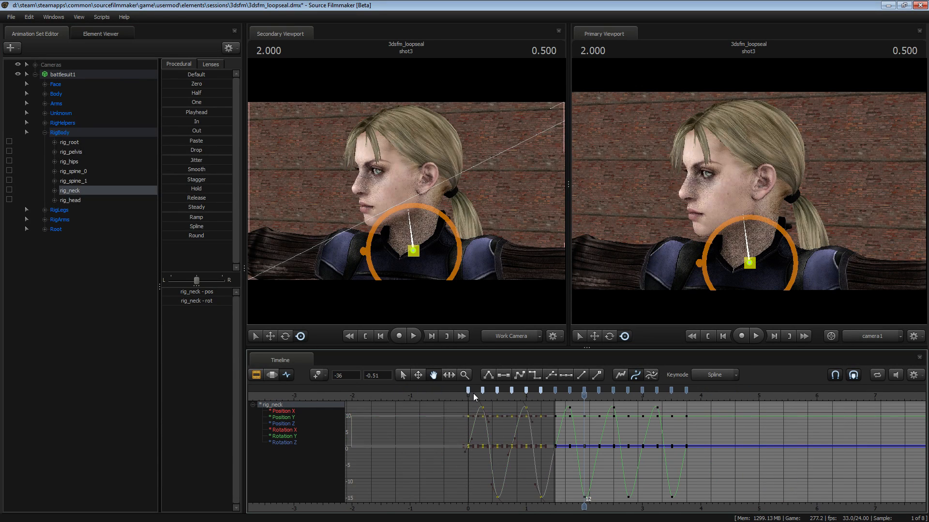
key("Home")
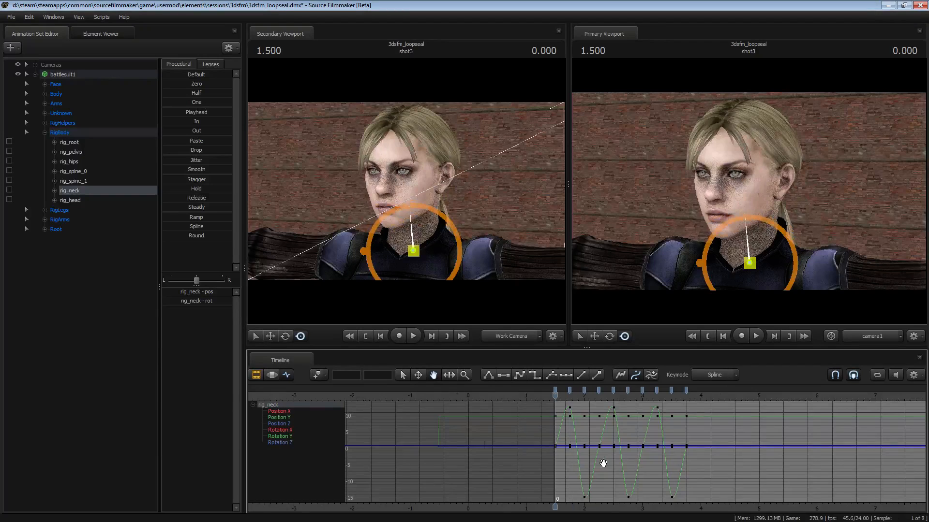
- Scrub across the remaining rig_neck cycles, past the last key at 3.750 seconds to 4.000 seconds
scroll(596, 459, "up", 4)
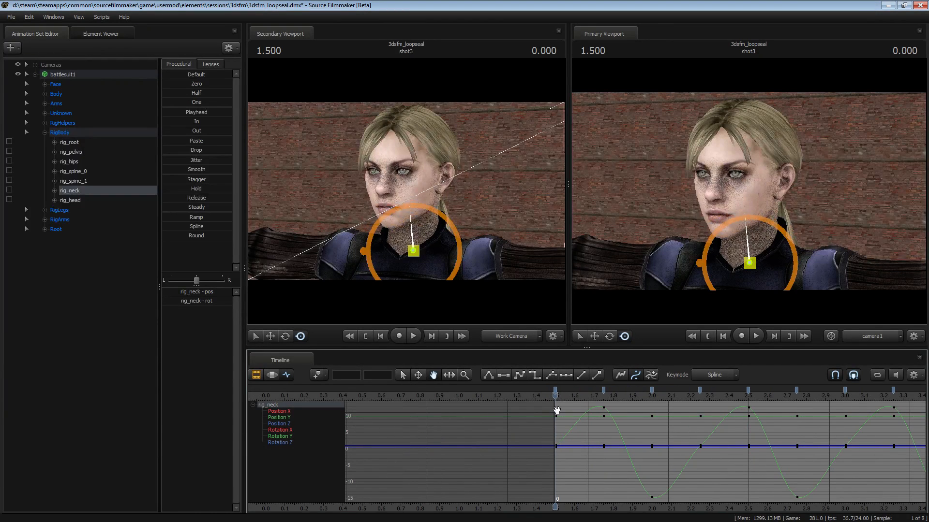
mouse_move(554, 395)
left_mouse_down()
mouse_move(509, 401)
mouse_move(553, 412)
left_mouse_up()
left_click_drag(593, 481, 550, 489)
scroll(545, 488, "down", 2)
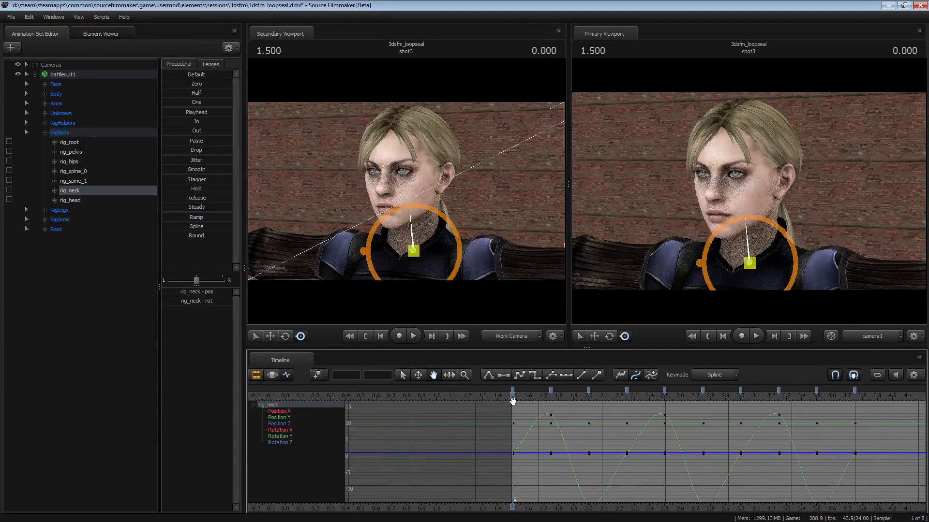
left_click_drag(513, 401, 489, 417)
left_click_drag(543, 435, 417, 423)
scroll(416, 423, "down", 2)
left_click_drag(379, 396, 663, 431)
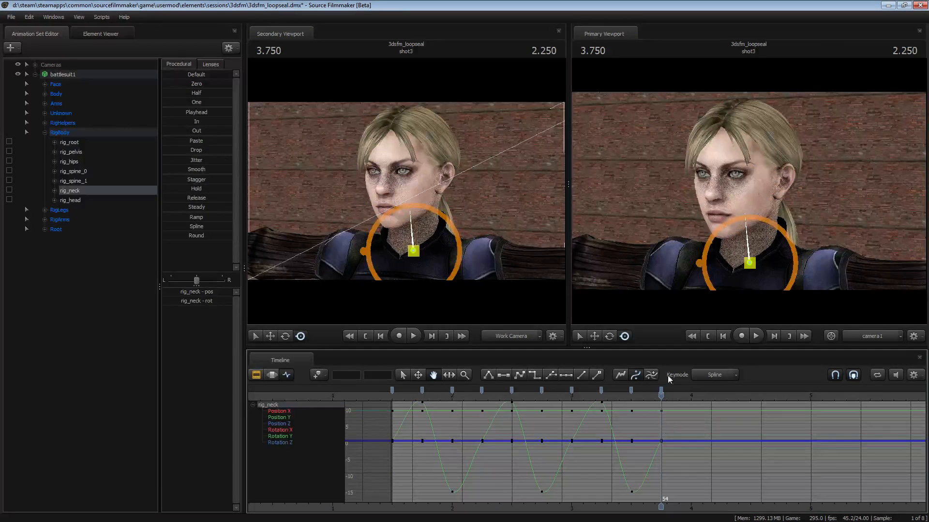
left_click_drag(661, 396, 692, 399)
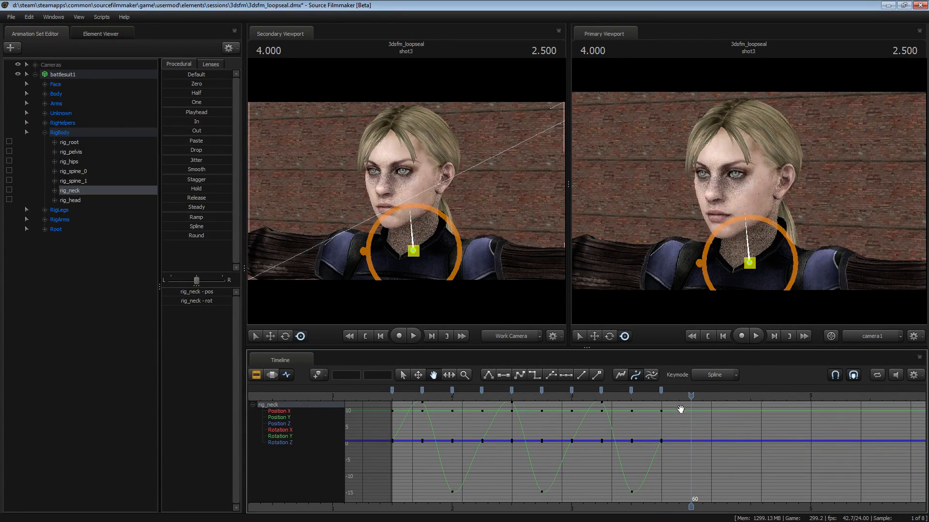
- Step through the rig_neck keys from 4.000 seconds back to 2.250 seconds, then forward to 3.250 seconds, to review the loop poses
key("Up")
key("Up")
key("Up")
key("Up")
key("Up")
key("Up")
key("Up")
key("Up")
key("Up")
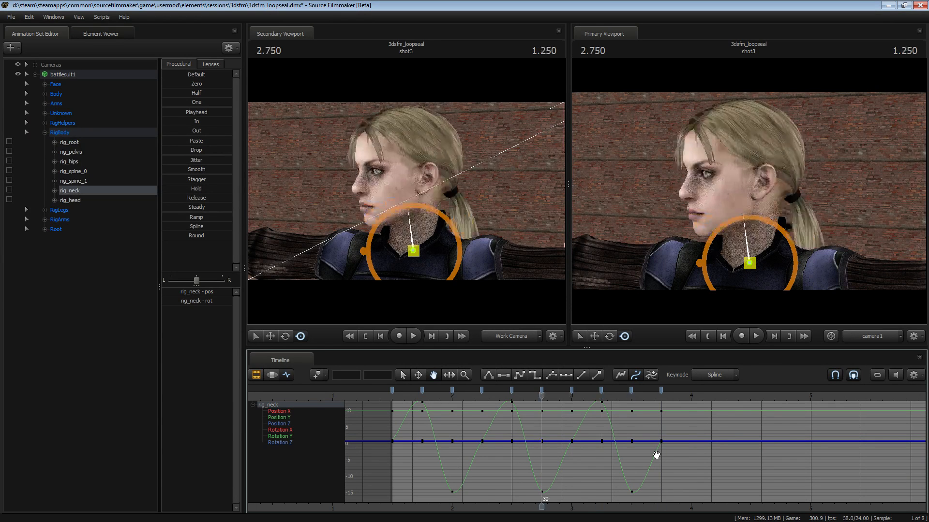
key("Down")
key("Down")
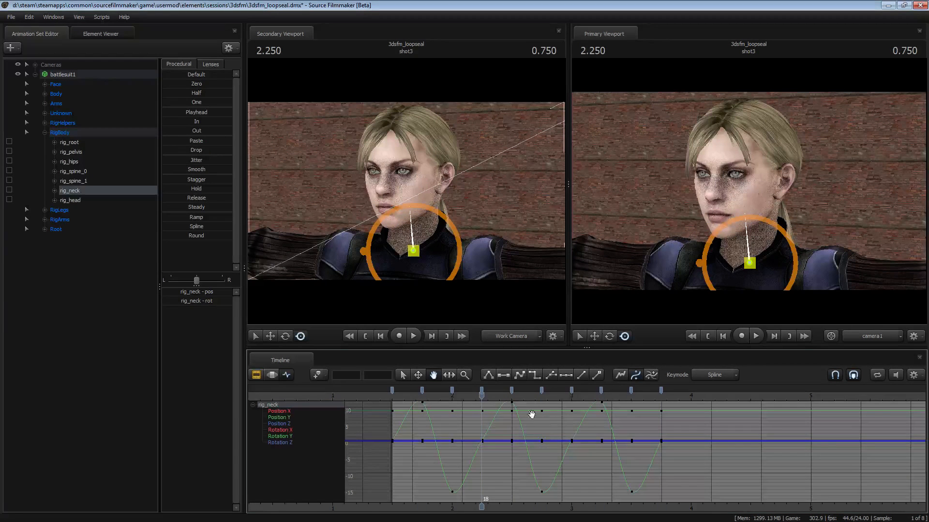
key("Up")
key("Down")
key("Down")
key("Down")
key("Down")
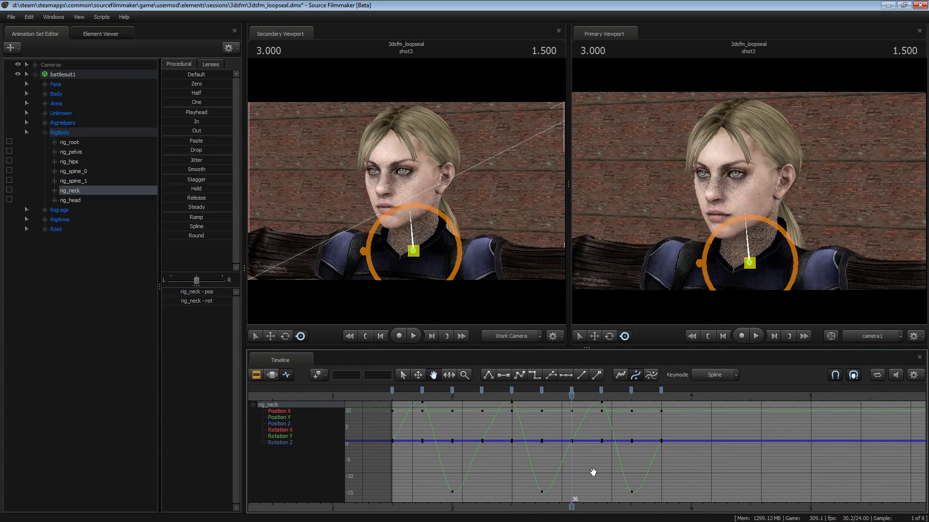
key("Up")
key("Down")
key("Down")
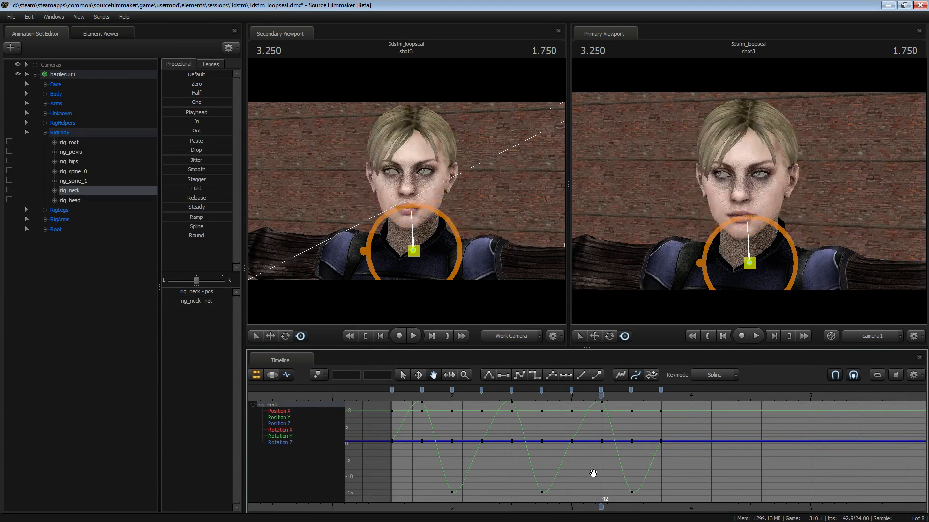
- Select all rig_neck keys from 1.500 to 3.750 seconds, with the playhead at the shot start
left_click(661, 390)
left_click(391, 390)
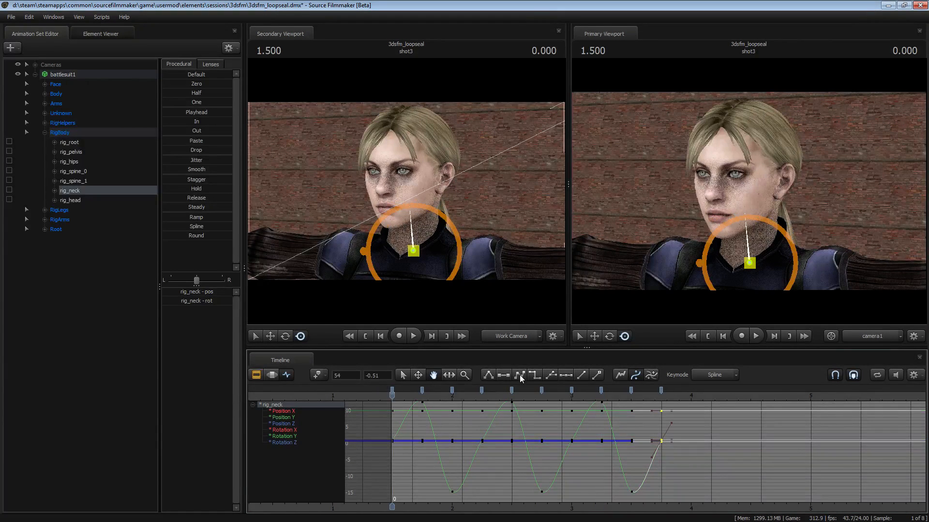
left_click(391, 387, "shift")
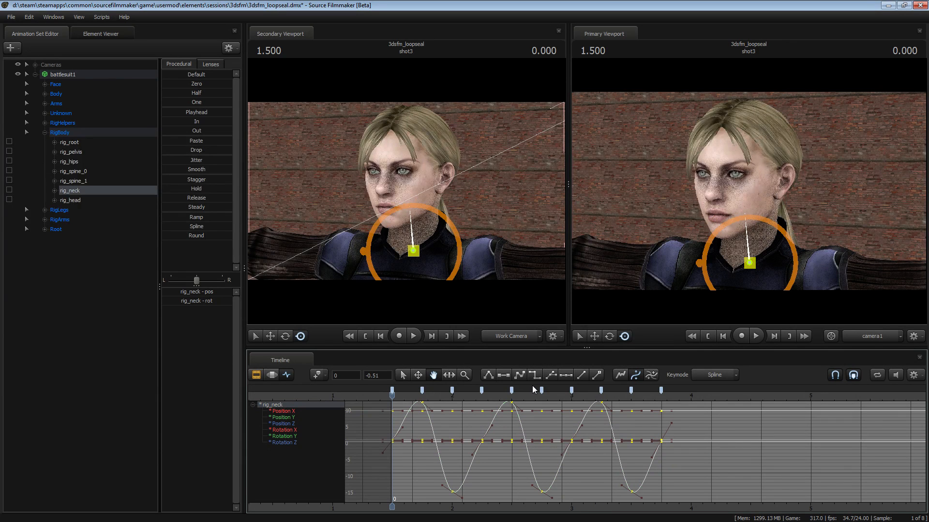
- Review the repeated cycles by stepping through the keys from 1.500 to 3.750 seconds and back to 2.250 seconds
key("space")
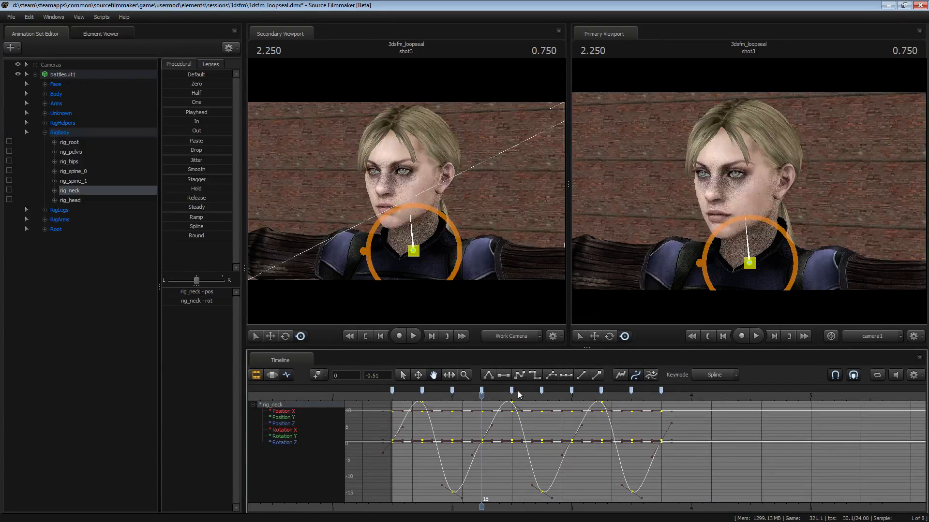
key("Up")
key("Up")
key("Up")
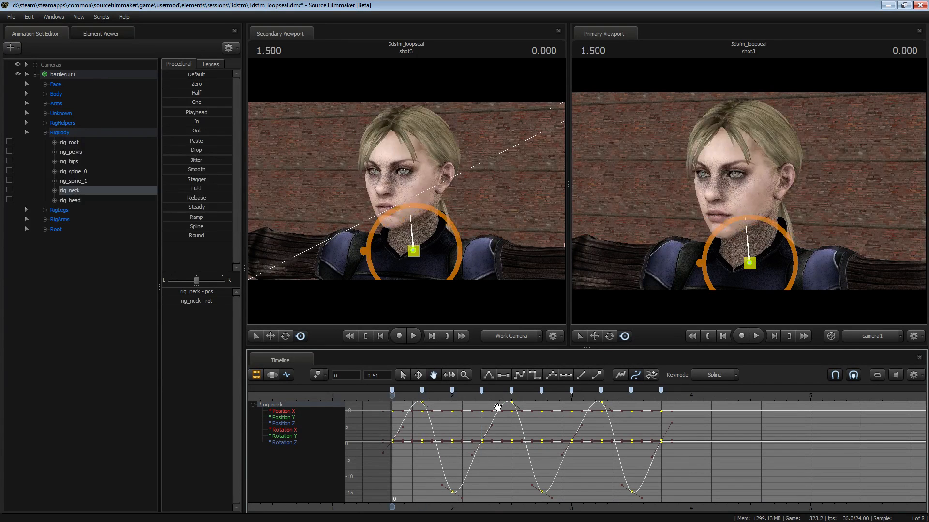
key("Down")
key("Down")
key("Down")
key("Down")
key("Down")
key("Down")
key("Down")
key("Down")
key("Down")
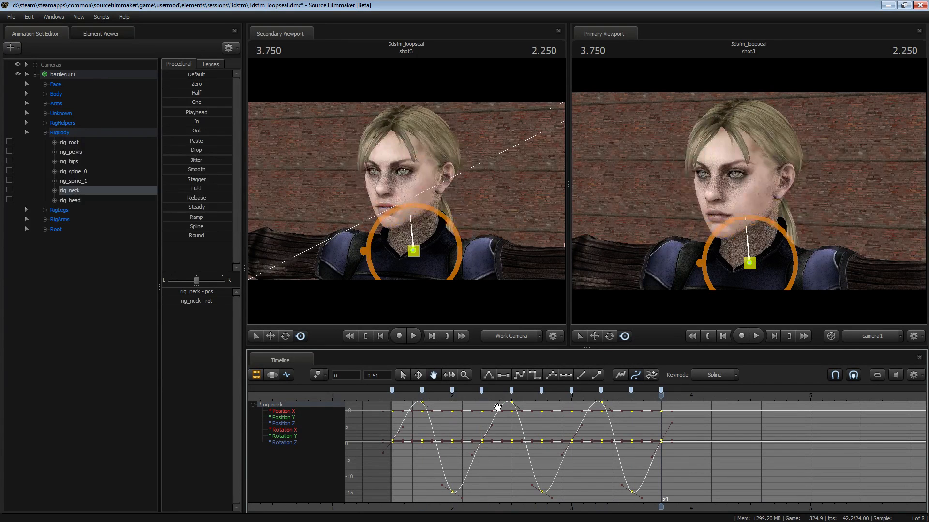
key("Up")
key("Up")
key("Up")
key("Up")
key("Up")
key("Up")
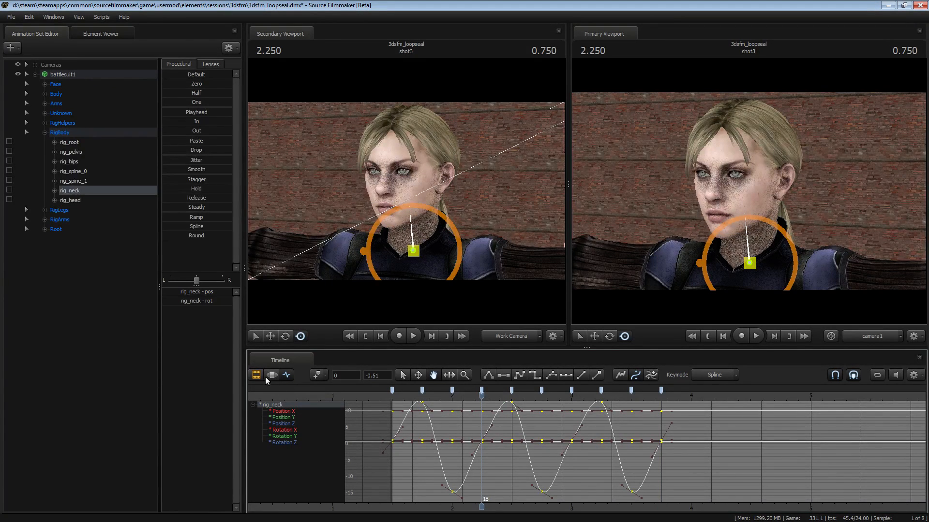
- Switch to the Clip Editor and try to enable procedural bones on battlesuit1, checking the Unknown group for added bones
left_click(258, 376)
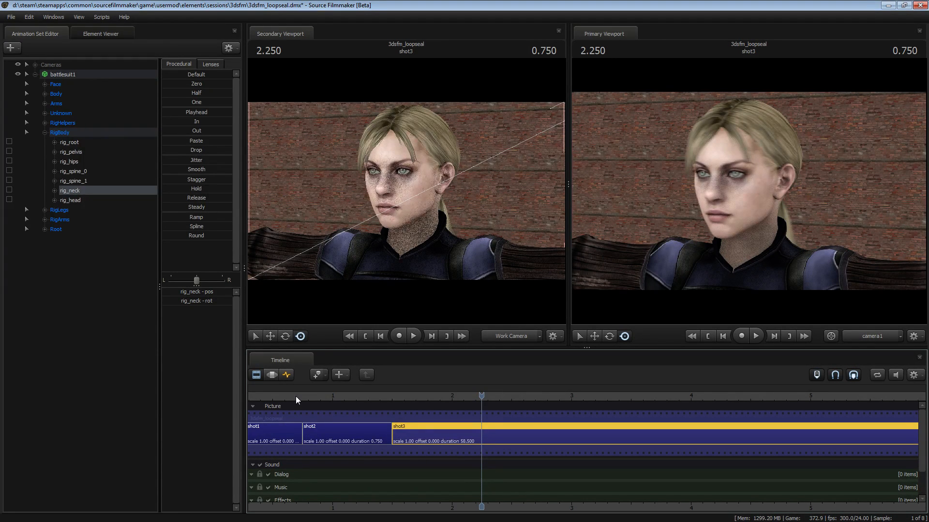
left_click(68, 374)
left_click(44, 133)
right_click(66, 77)
mouse_move(113, 167)
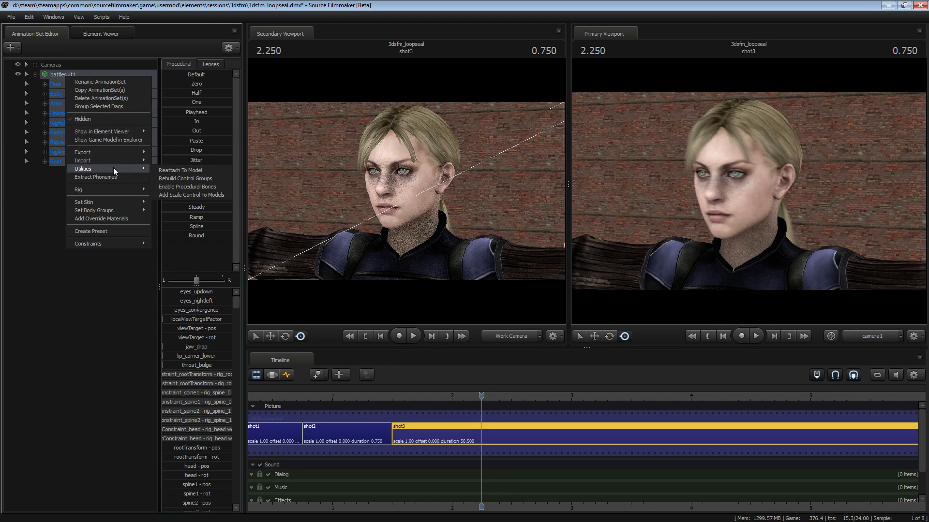
left_click(185, 186)
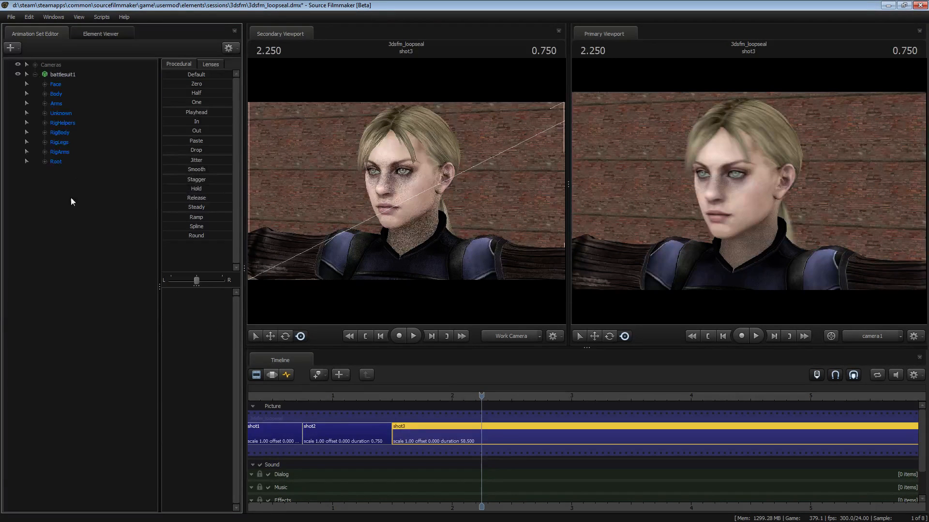
left_click(43, 114)
scroll(94, 295, "down", 15)
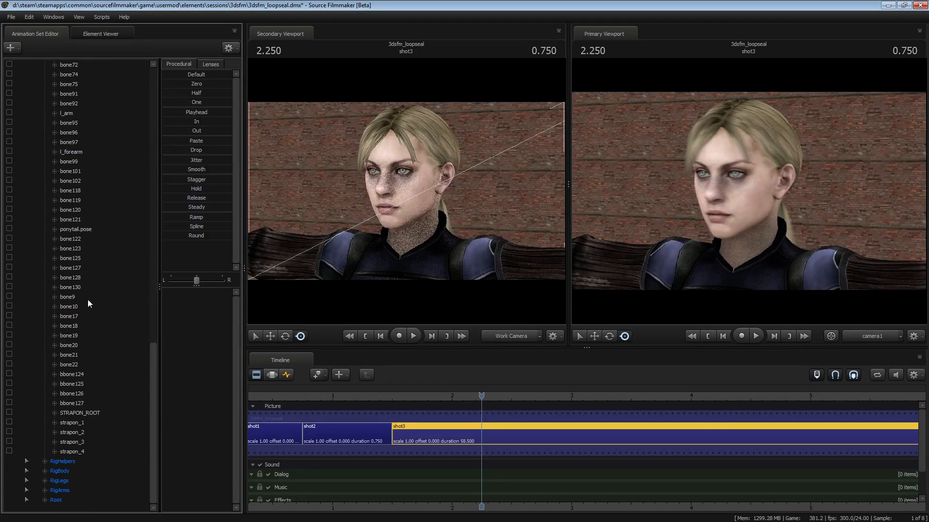
scroll(90, 453, "up", 15)
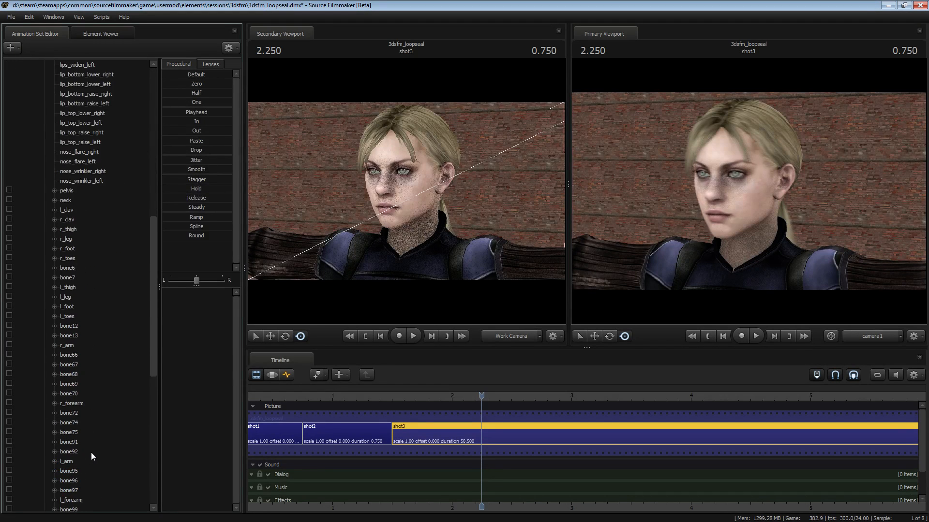
left_click(44, 113)
- Enable procedural bones on battlesuit1 again and expand the Unknown group down to its jiggle bones
left_click(59, 72)
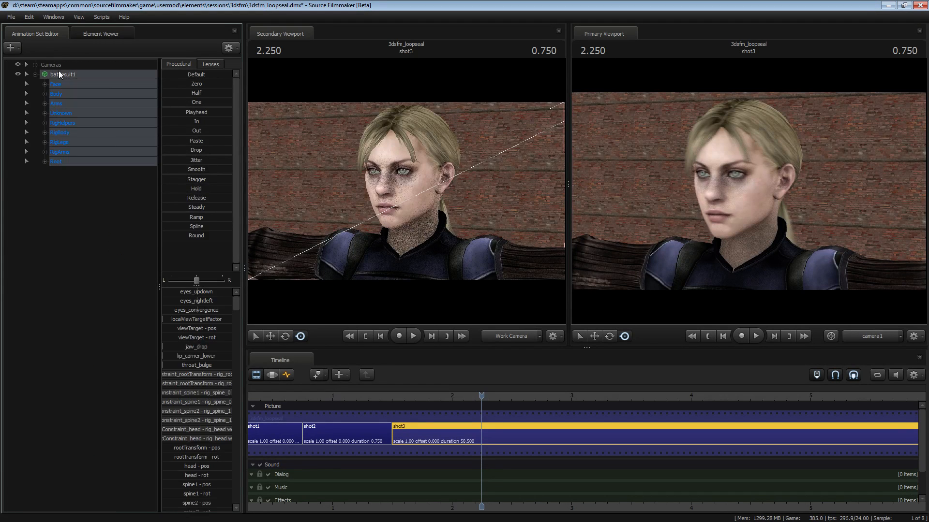
right_click(59, 73)
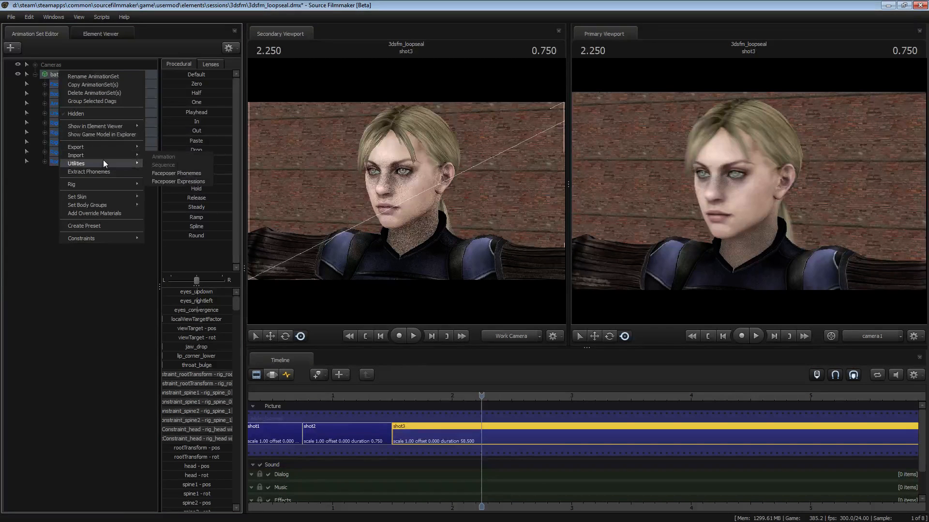
mouse_move(104, 163)
left_click(193, 182)
left_click(42, 112)
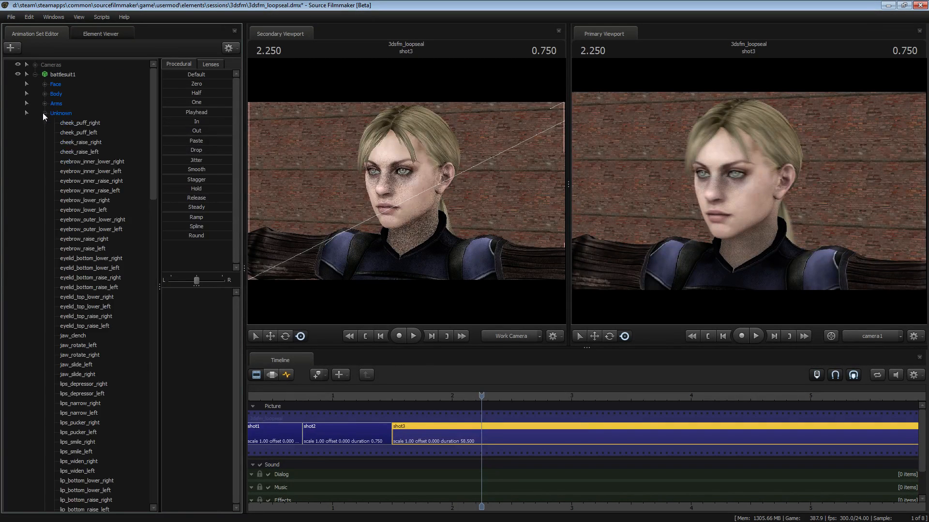
scroll(128, 355, "down", 15)
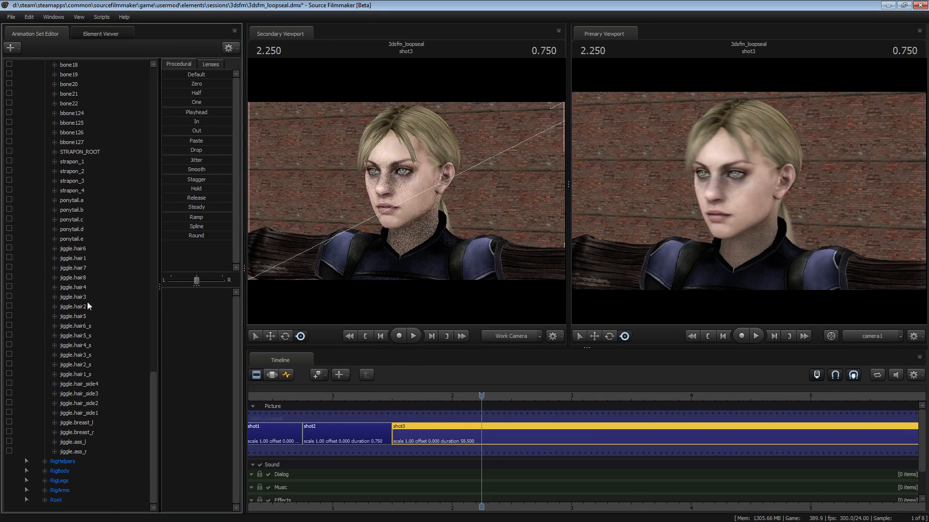
- Select jiggle.hair6, show its motion in the Motion Editor, and move the playhead to the shot3 start at 1.500 seconds
left_click(82, 248)
left_click(272, 375)
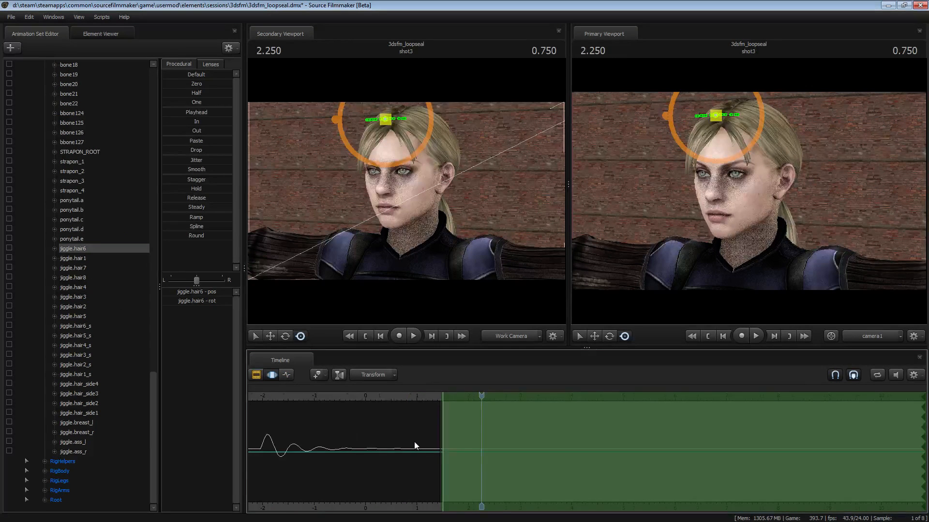
scroll(411, 444, "down", 3)
left_click_drag(471, 401, 461, 430)
scroll(478, 441, "up", 5)
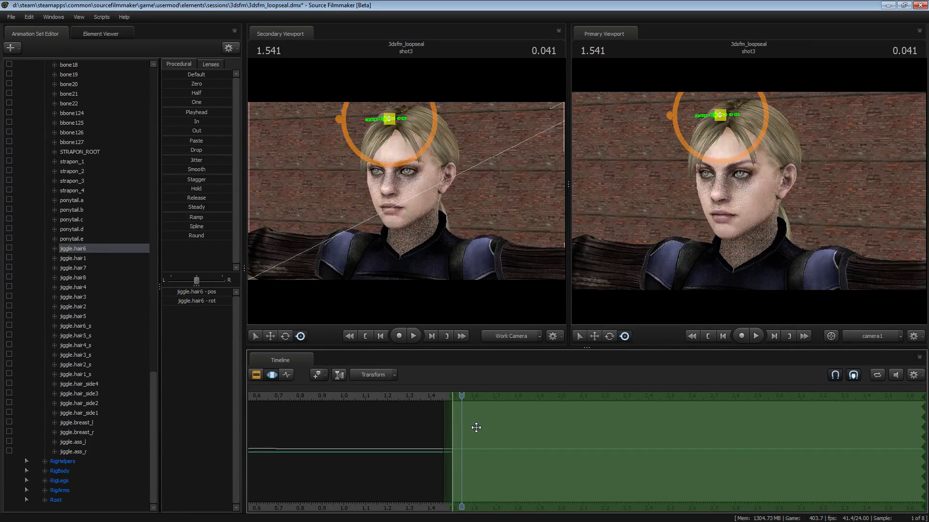
mouse_move(462, 400)
left_mouse_down()
mouse_move(443, 401)
mouse_move(462, 402)
left_mouse_up()
mouse_move(464, 400)
left_mouse_down()
mouse_move(452, 401)
mouse_move(452, 413)
left_mouse_up()
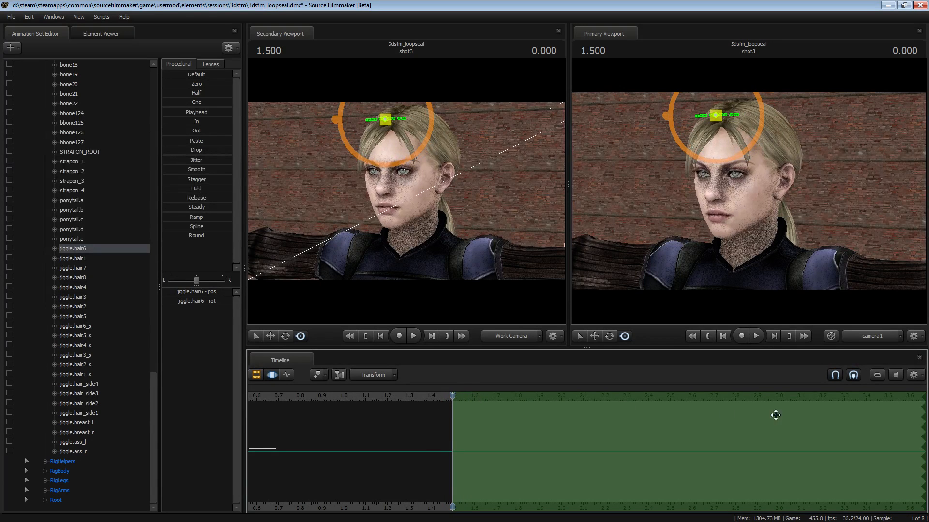
- Scrub back into shot2 to examine the hair motion before the shot3 boundary, leaving the playhead at 1.250 seconds
left_click(443, 396)
left_click_drag(440, 396, 326, 396)
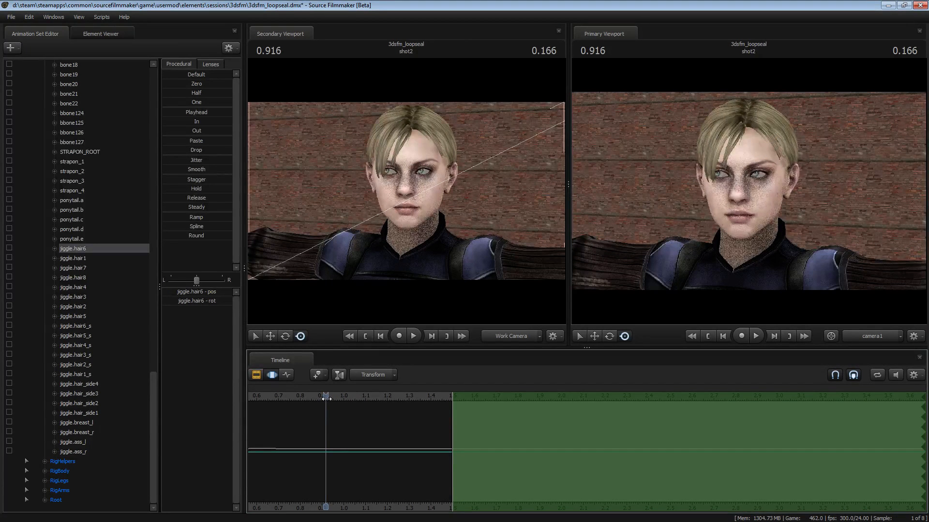
left_click_drag(325, 413, 397, 417)
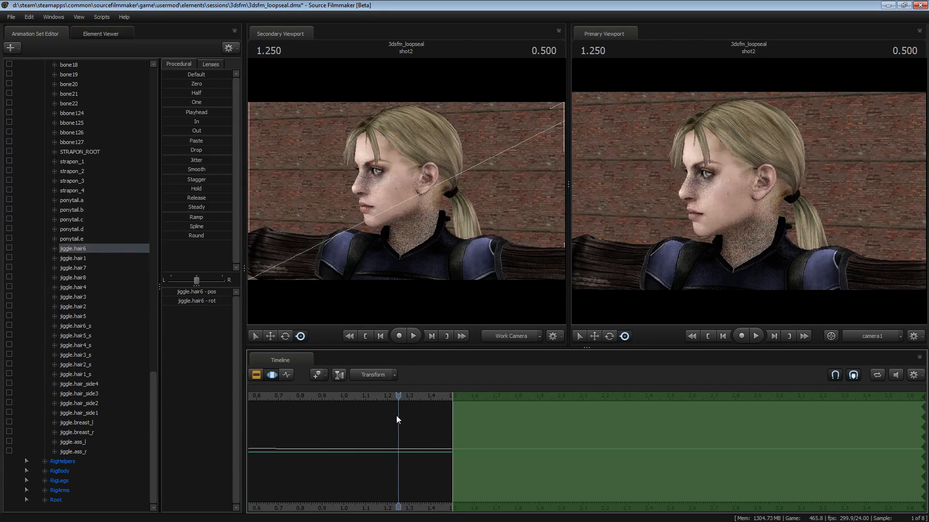
left_click(444, 416)
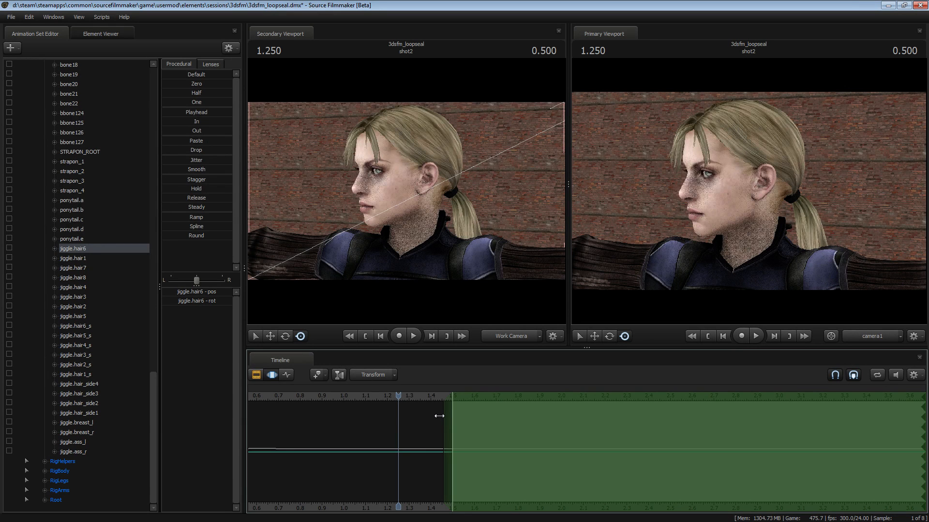
mouse_move(440, 416)
left_mouse_down()
mouse_move(420, 421)
mouse_move(450, 426)
mouse_move(398, 426)
left_mouse_up()
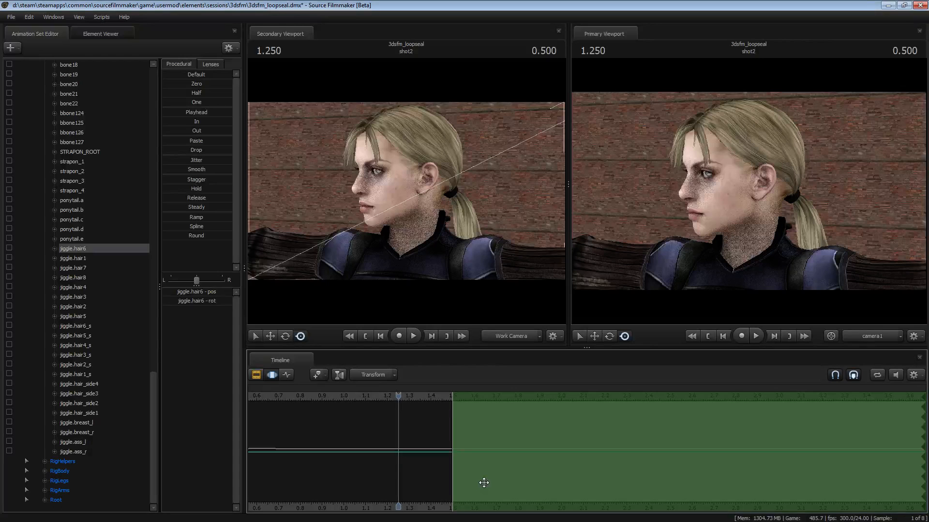